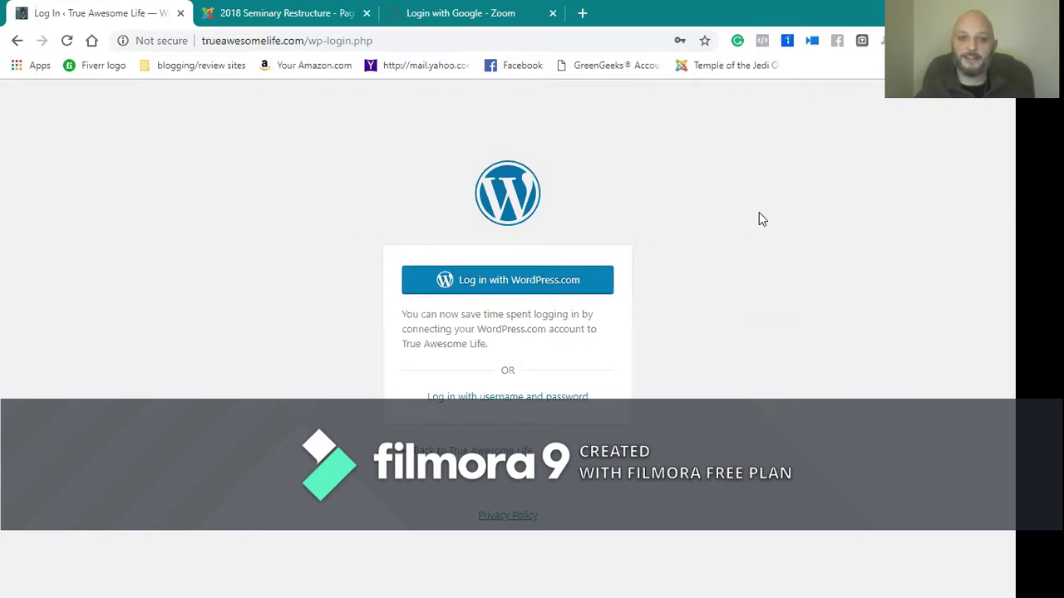
- Load the trueawesomelife.com/login page and log in to the site with the WordPress.com account
{"action": "left_click", "coordinate": [309, 43]}
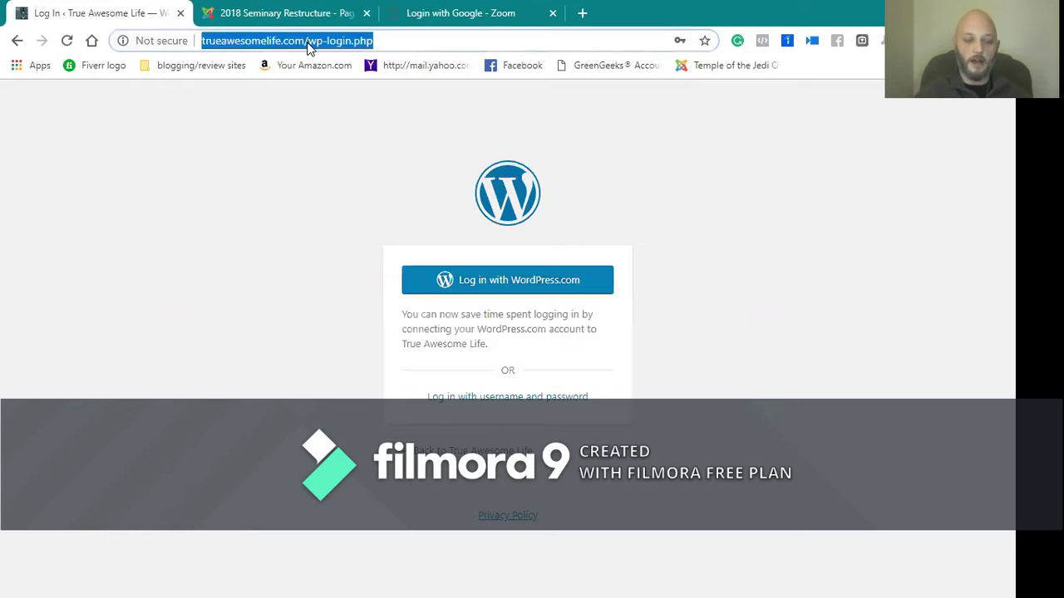
{"action": "left_click", "coordinate": [307, 41]}
{"action": "left_click_drag", "start_coordinate": [307, 41], "coordinate": [405, 43]}
{"action": "type", "text": "login"}
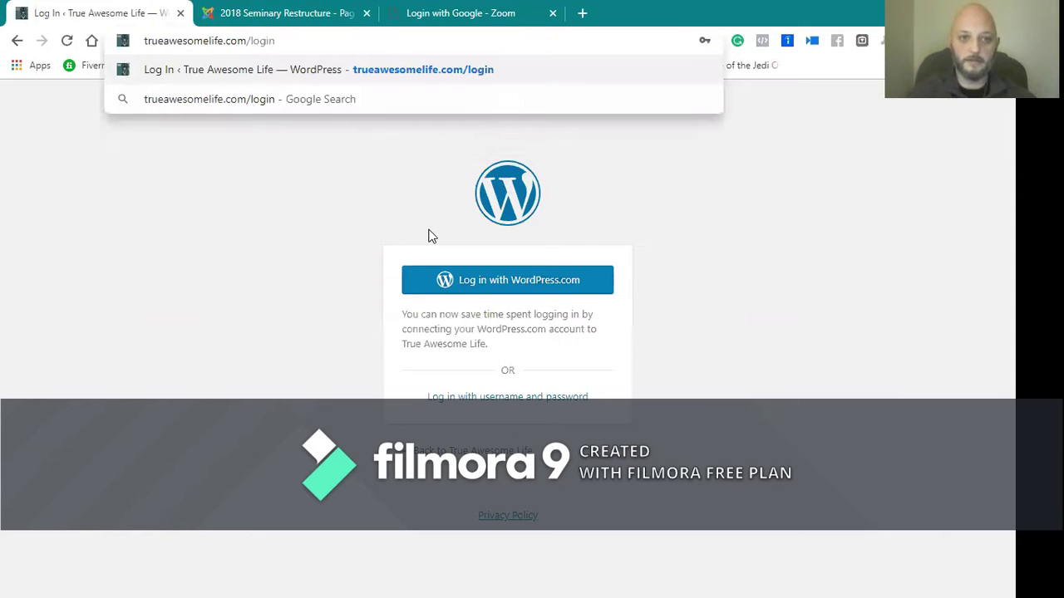
{"action": "key", "text": "Return"}
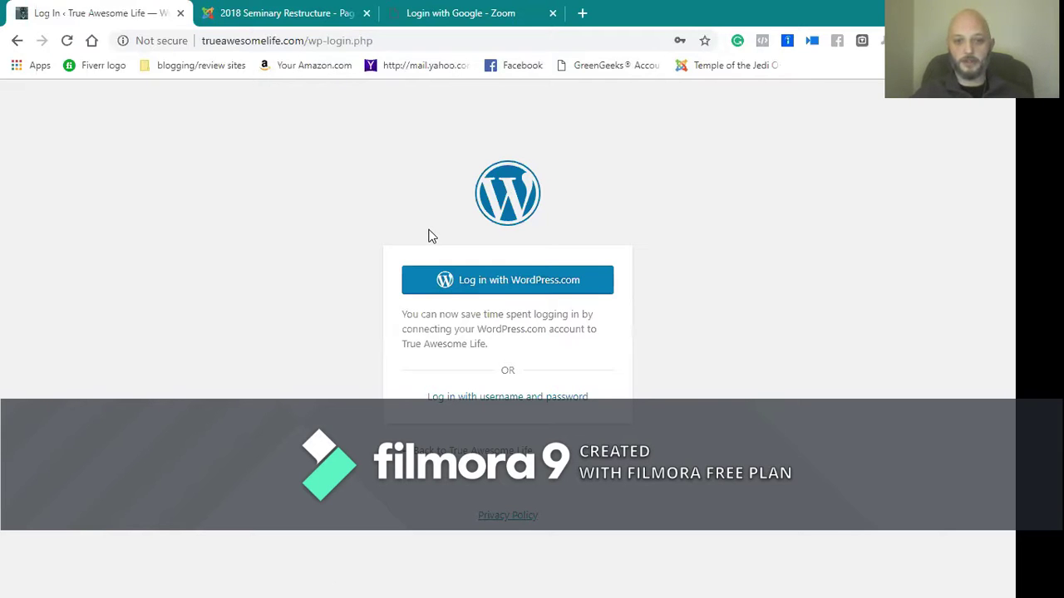
{"action": "left_click", "coordinate": [516, 280]}
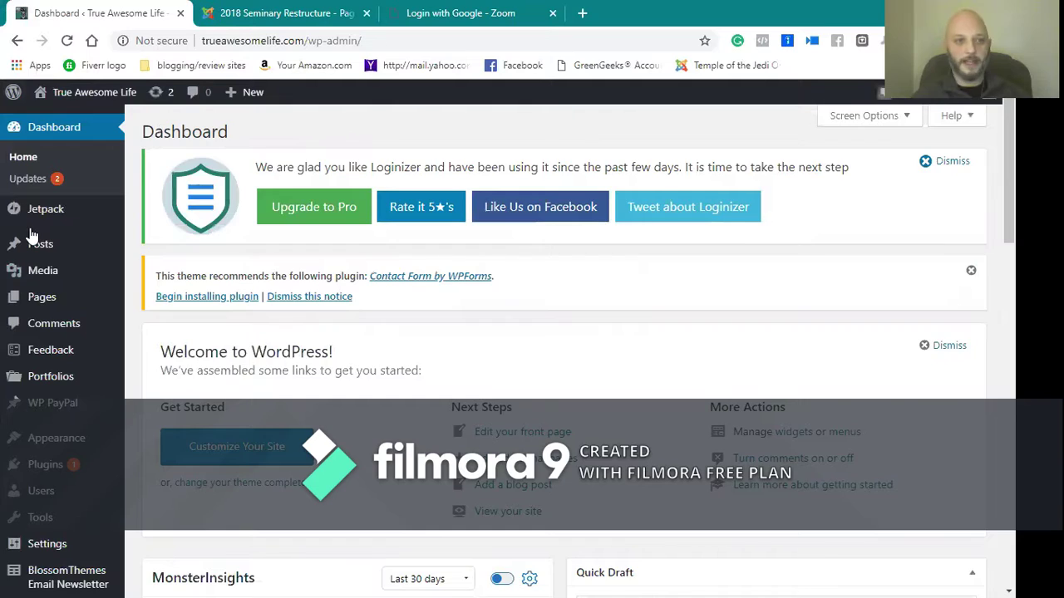
{"action": "scroll", "coordinate": [31, 237], "scroll_direction": "down", "scroll_amount": 10}
{"action": "mouse_move", "coordinate": [50, 239]}
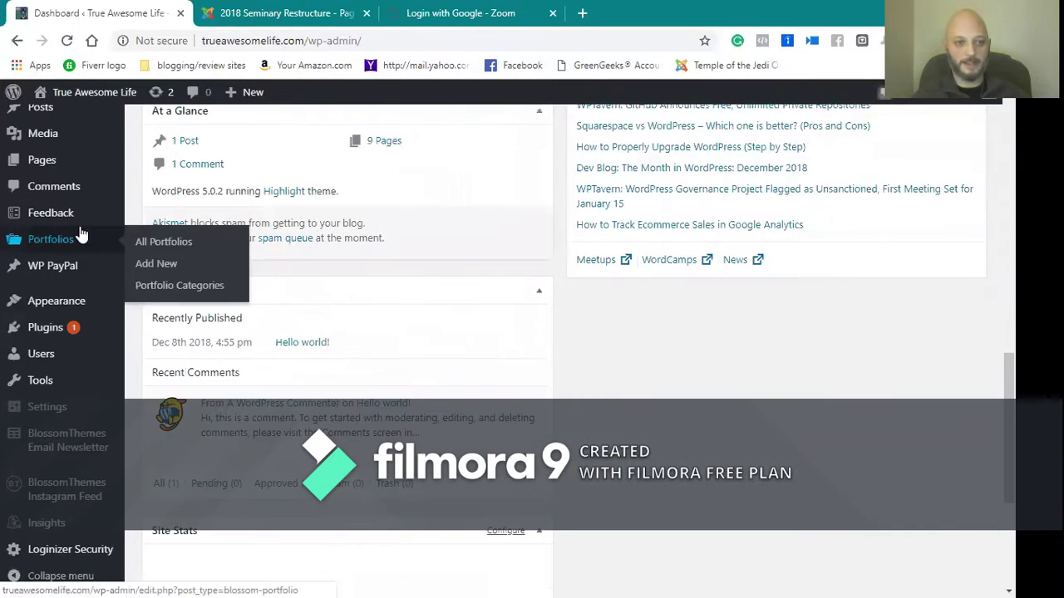
{"action": "scroll", "coordinate": [285, 352], "scroll_direction": "up", "scroll_amount": 10}
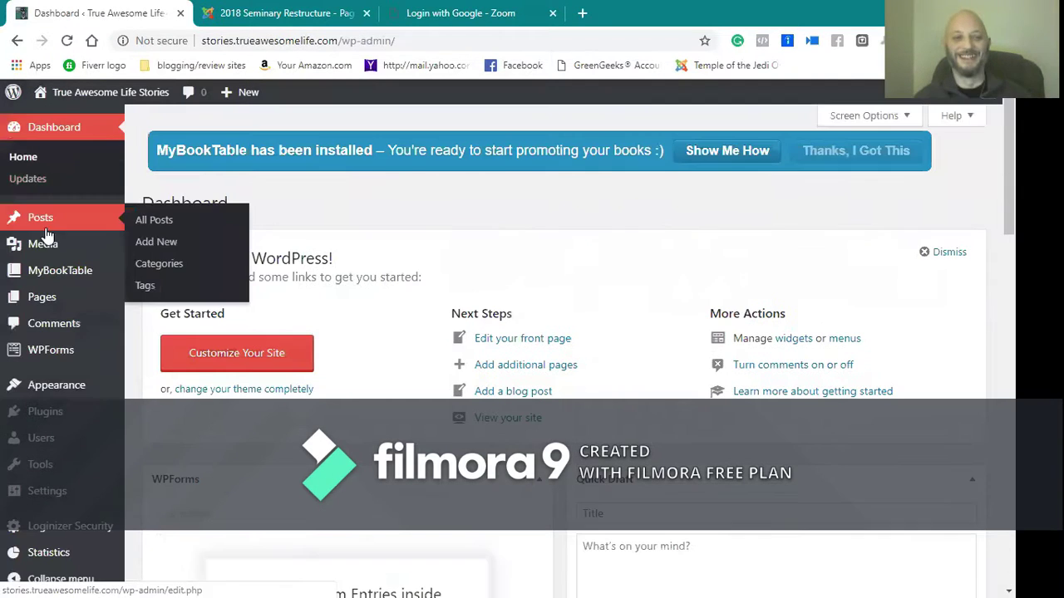
- Open the list of all posts on True Awesome Life Stories, start a new post and dismiss the editor's welcome tip
{"action": "left_click", "coordinate": [174, 226]}
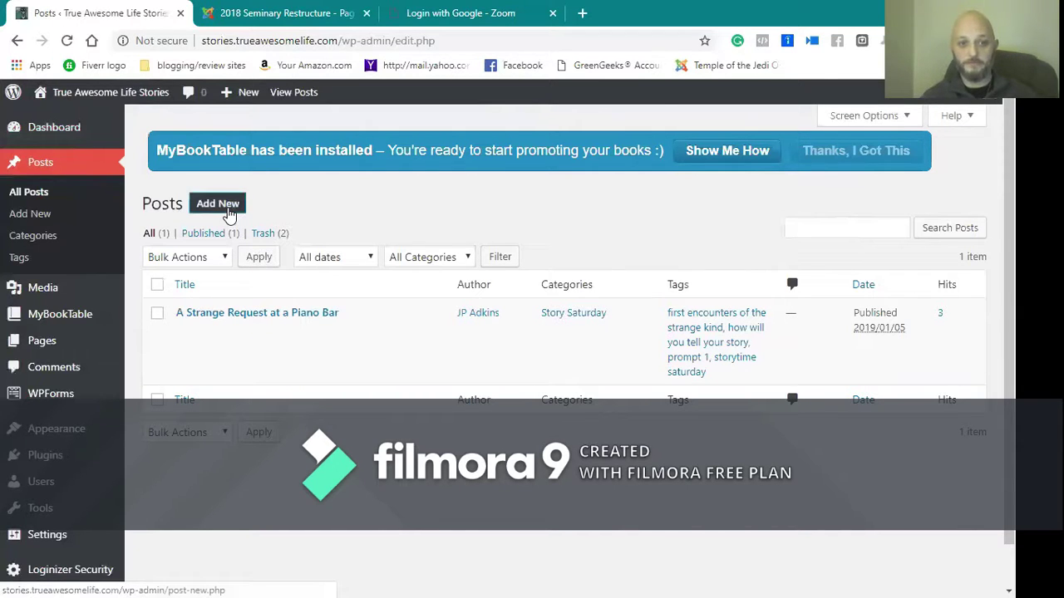
{"action": "left_click", "coordinate": [229, 214]}
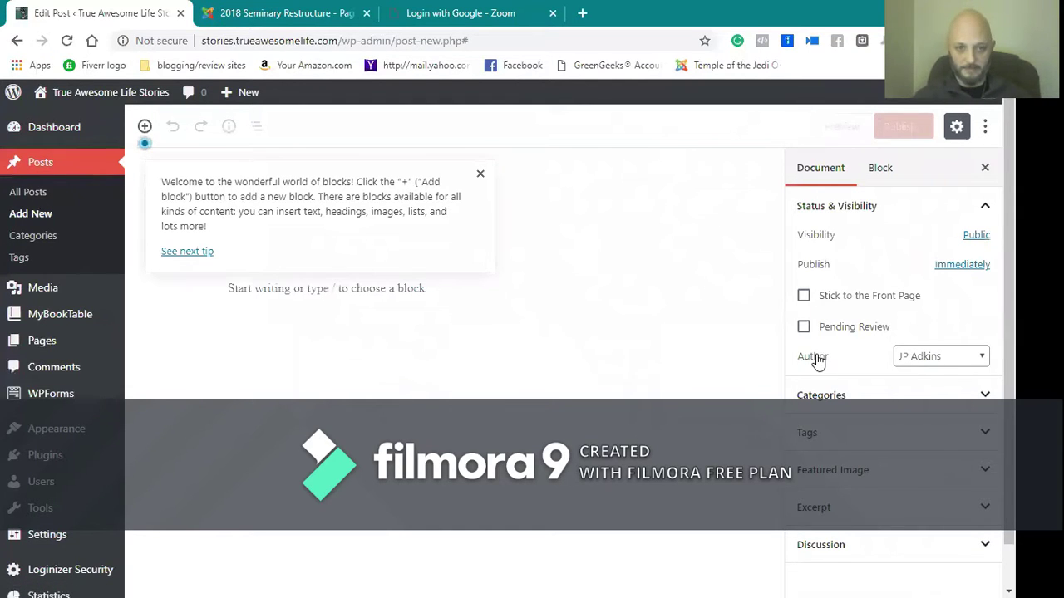
{"action": "left_click", "coordinate": [480, 177]}
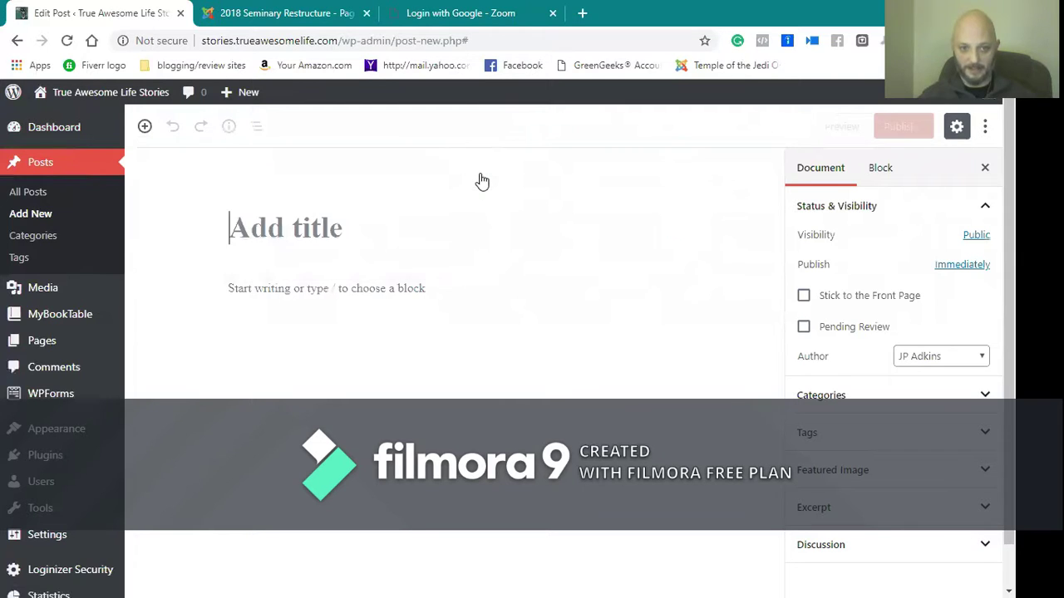
- Title the new post "A Family Mystery Explained"
{"action": "left_click", "coordinate": [304, 234]}
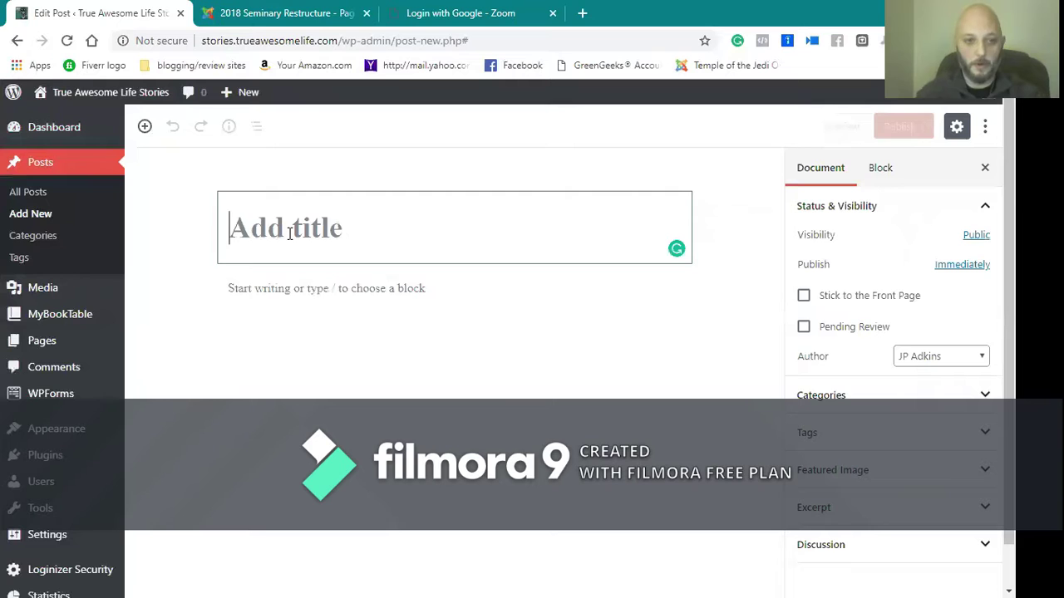
{"action": "type", "text": "A "}
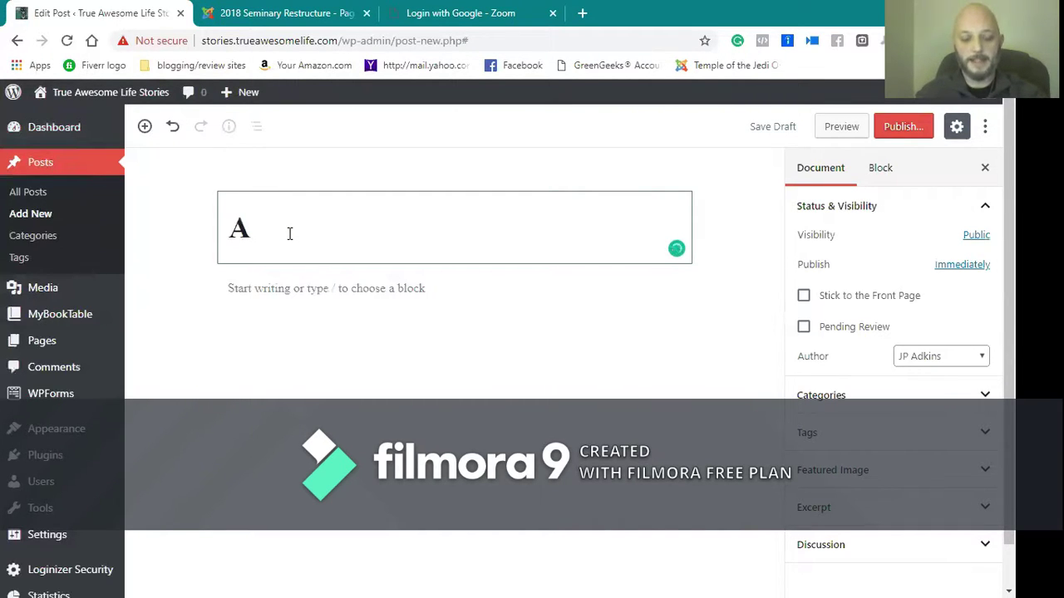
{"action": "type", "text": "Fami"}
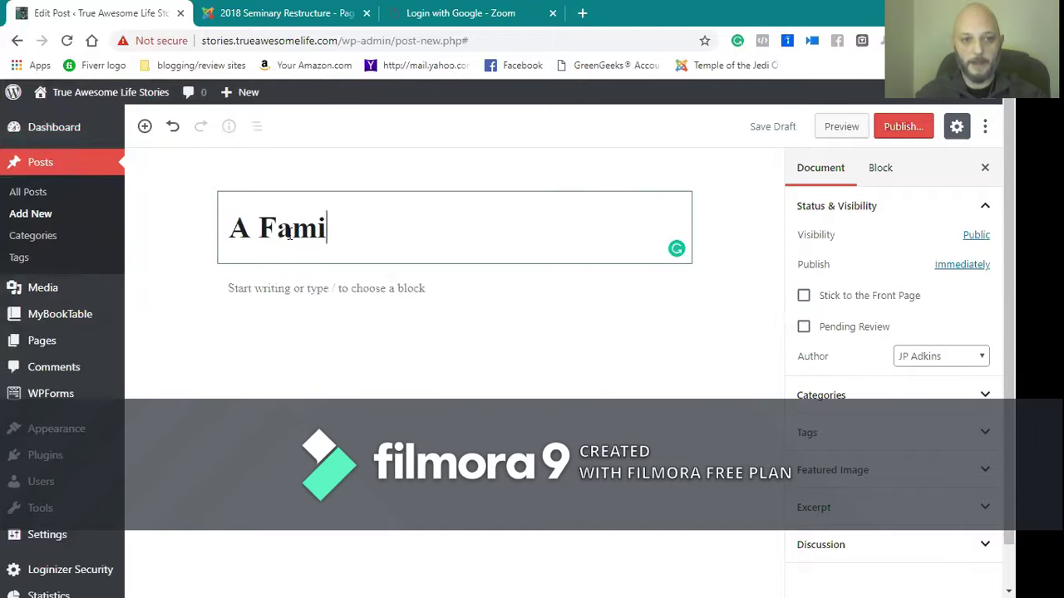
{"action": "type", "text": "ly "}
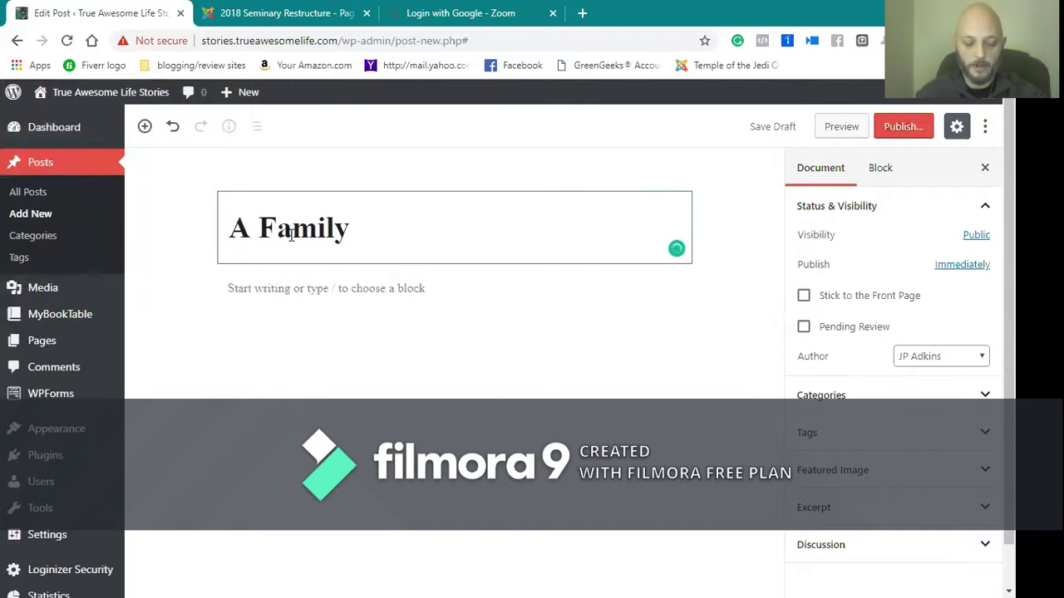
{"action": "type", "text": "Mys"}
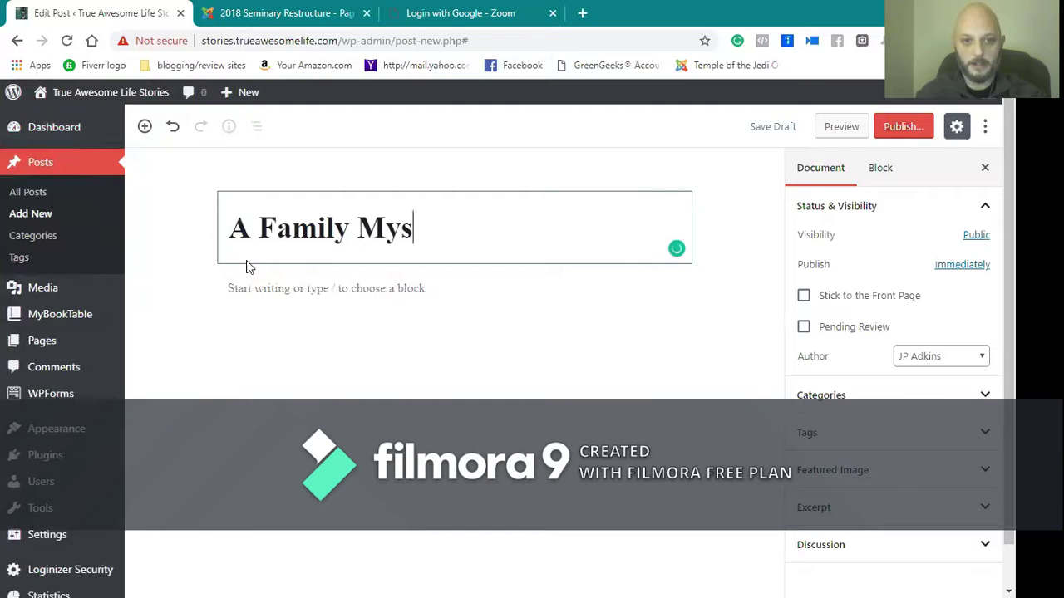
{"action": "type", "text": "tery Explained"}
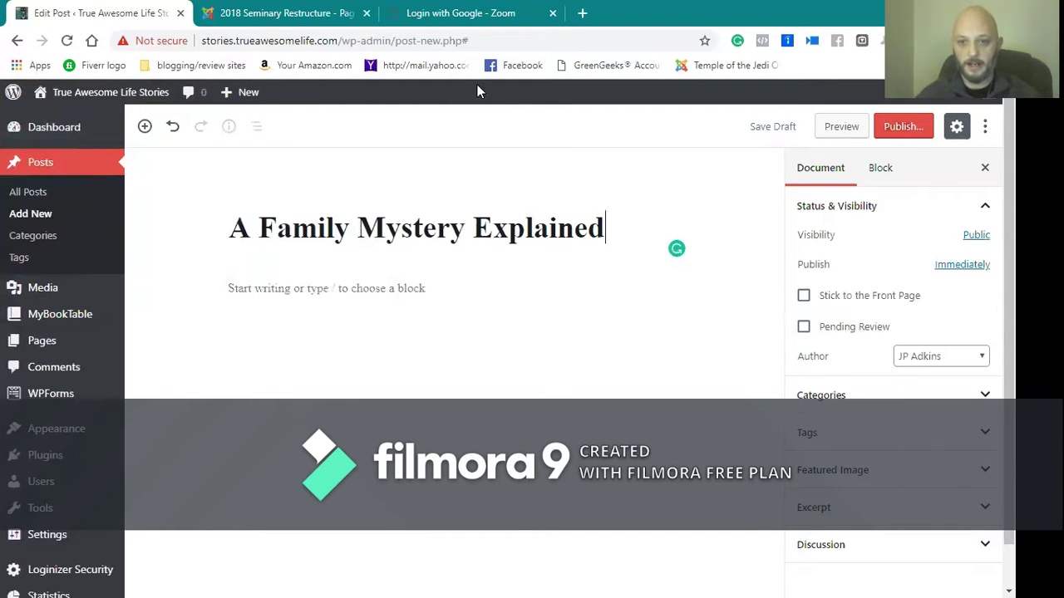
- Examine the block types available for the empty post body, including the Common Blocks and Formatting categories, without inserting any
{"action": "left_click", "coordinate": [351, 287]}
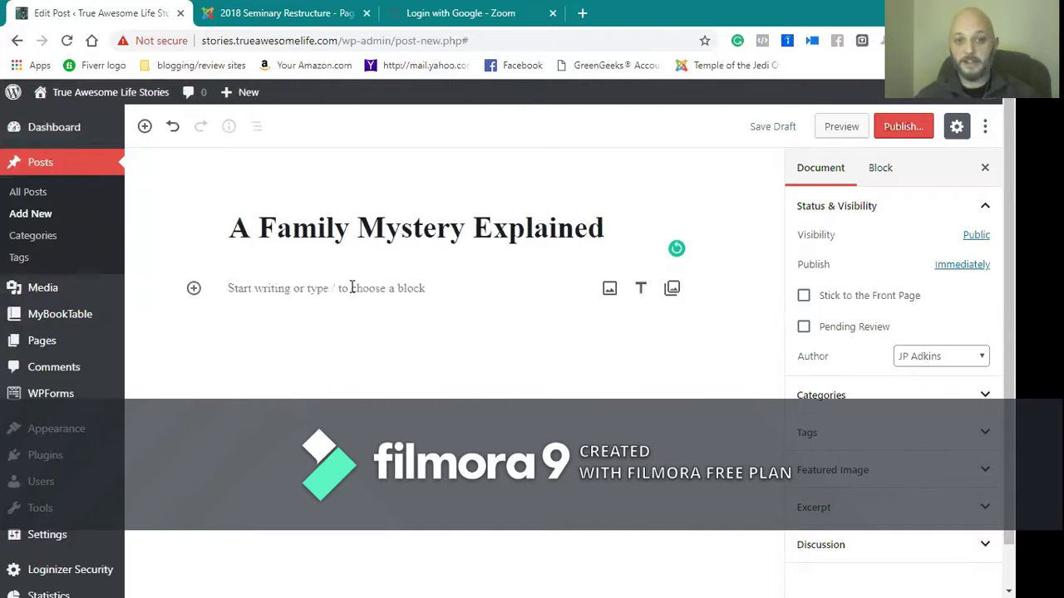
{"action": "left_click", "coordinate": [351, 288]}
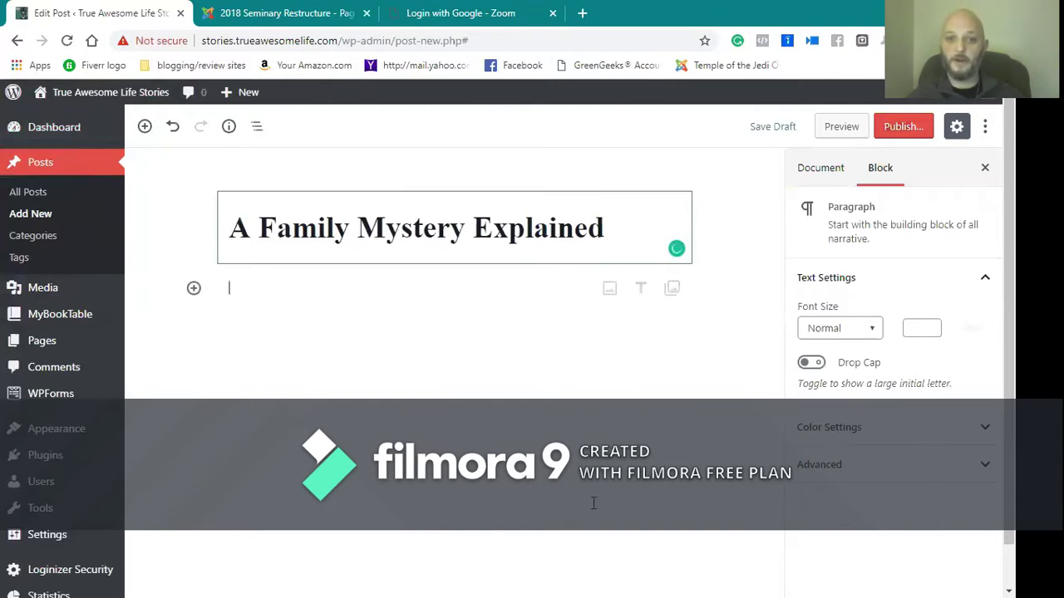
{"action": "left_click", "coordinate": [809, 176]}
{"action": "left_click", "coordinate": [332, 293]}
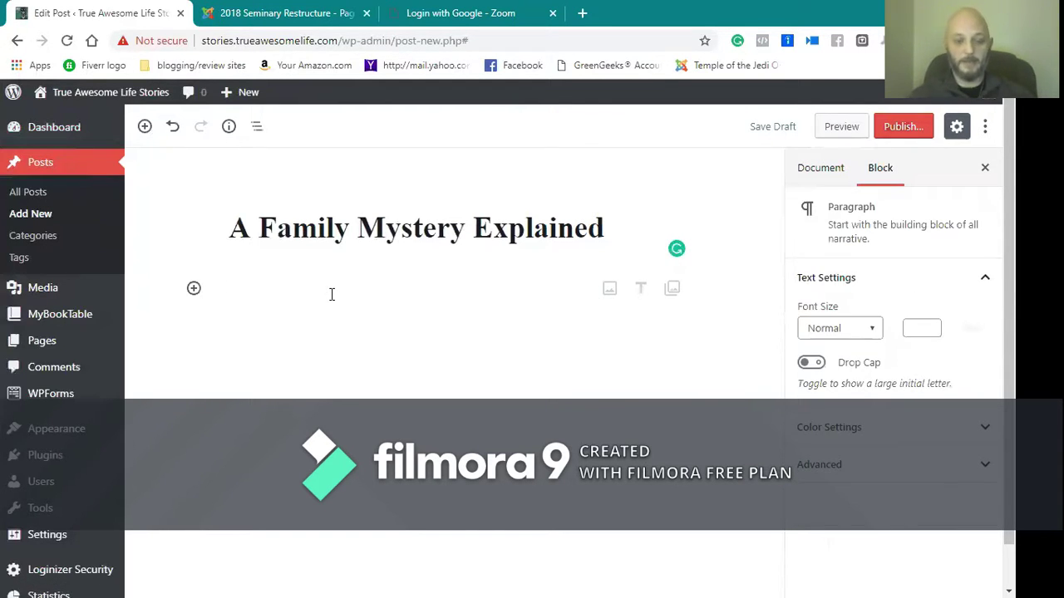
{"action": "left_click", "coordinate": [193, 289]}
{"action": "scroll", "coordinate": [373, 496], "scroll_direction": "down", "scroll_amount": 3}
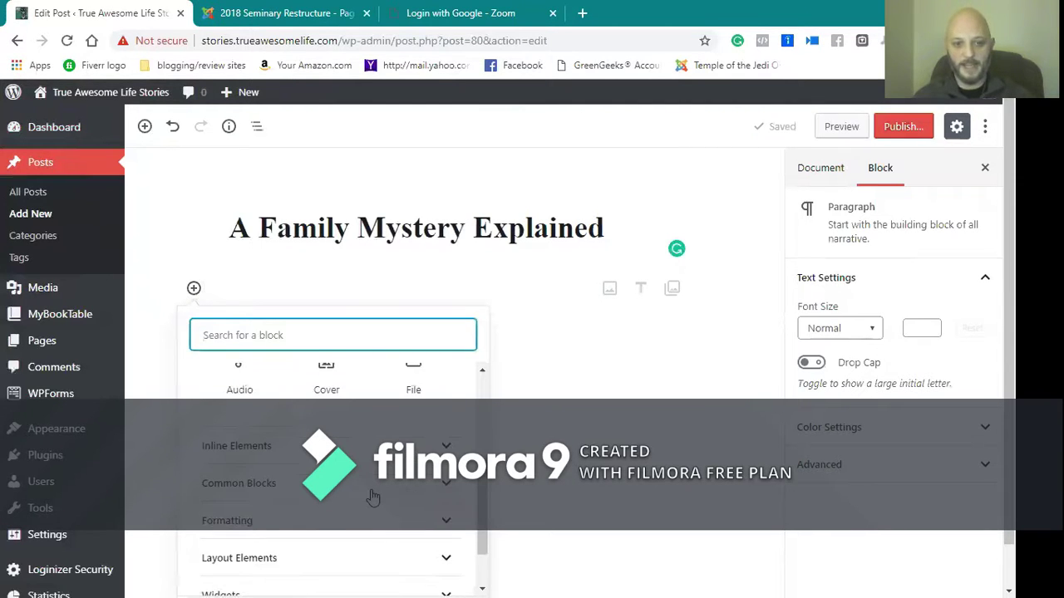
{"action": "scroll", "coordinate": [373, 496], "scroll_direction": "up", "scroll_amount": 4}
{"action": "scroll", "coordinate": [373, 496], "scroll_direction": "down", "scroll_amount": 3}
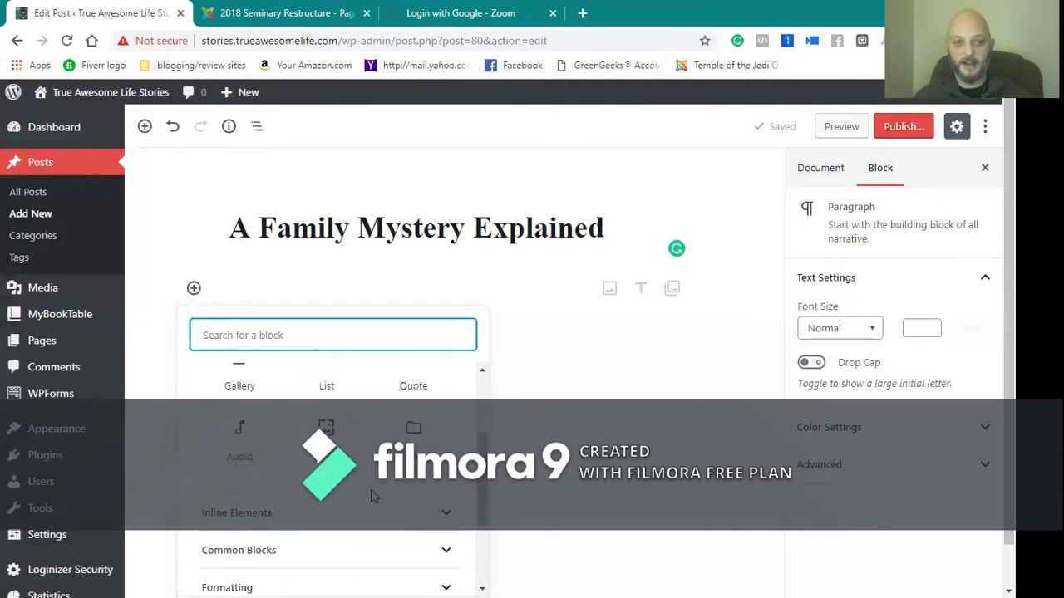
{"action": "scroll", "coordinate": [373, 496], "scroll_direction": "down", "scroll_amount": 3}
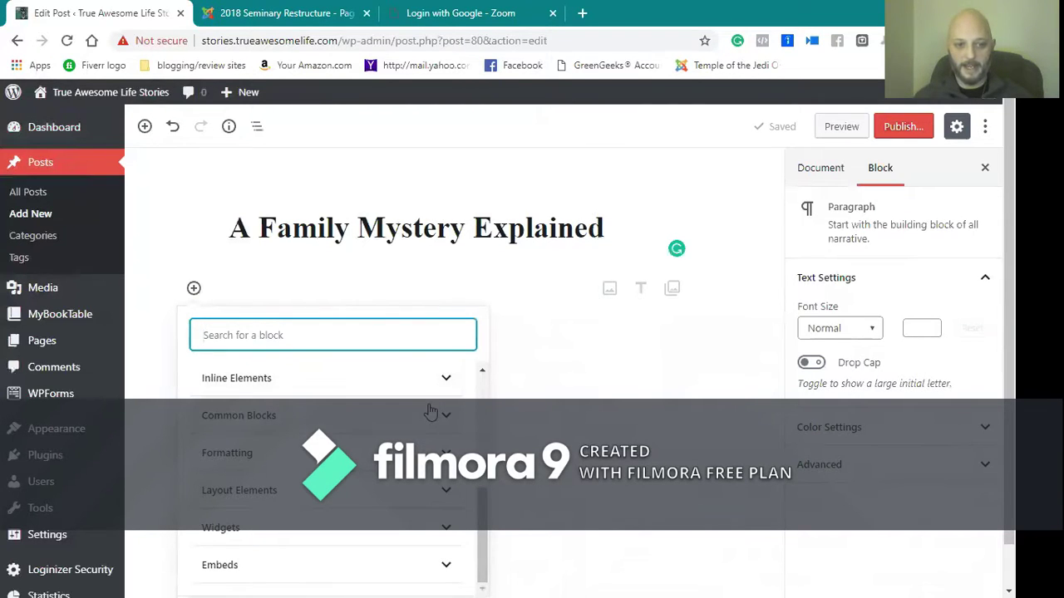
{"action": "left_click", "coordinate": [430, 412]}
{"action": "scroll", "coordinate": [430, 410], "scroll_direction": "down", "scroll_amount": 3}
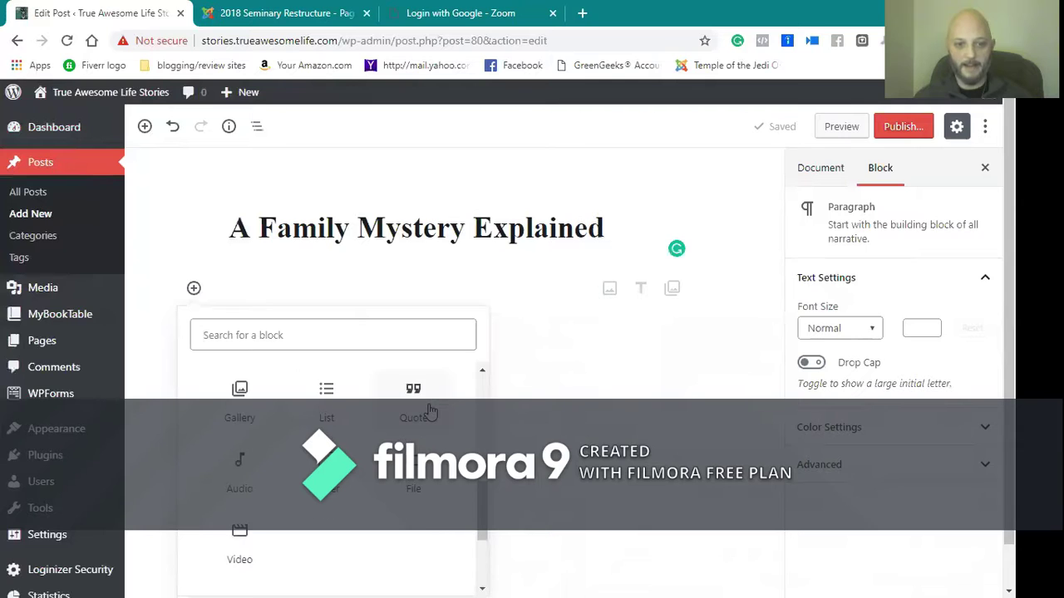
{"action": "scroll", "coordinate": [430, 411], "scroll_direction": "up", "scroll_amount": 1}
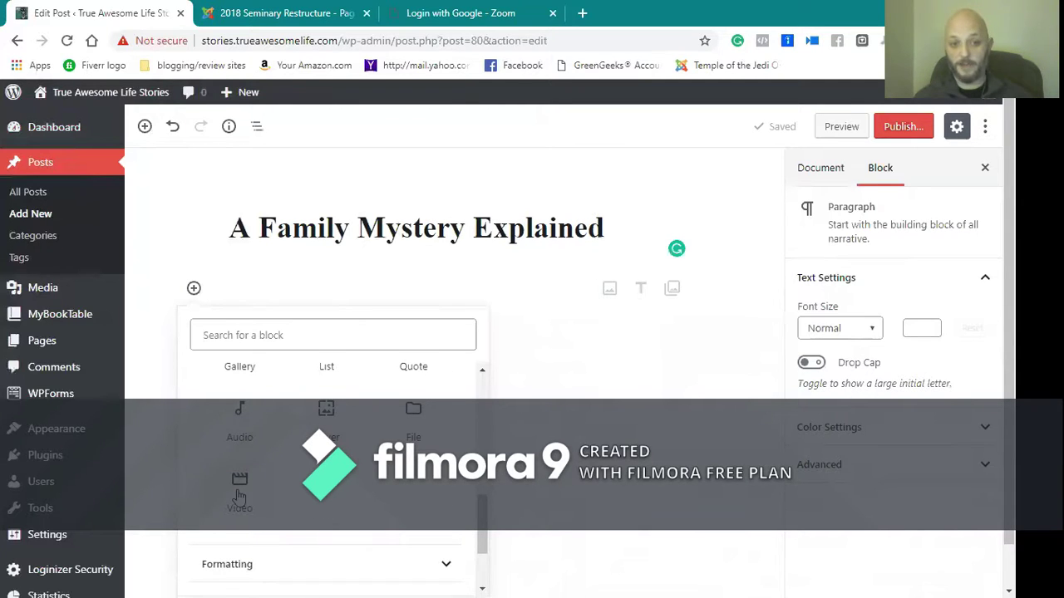
{"action": "scroll", "coordinate": [372, 488], "scroll_direction": "up", "scroll_amount": 3}
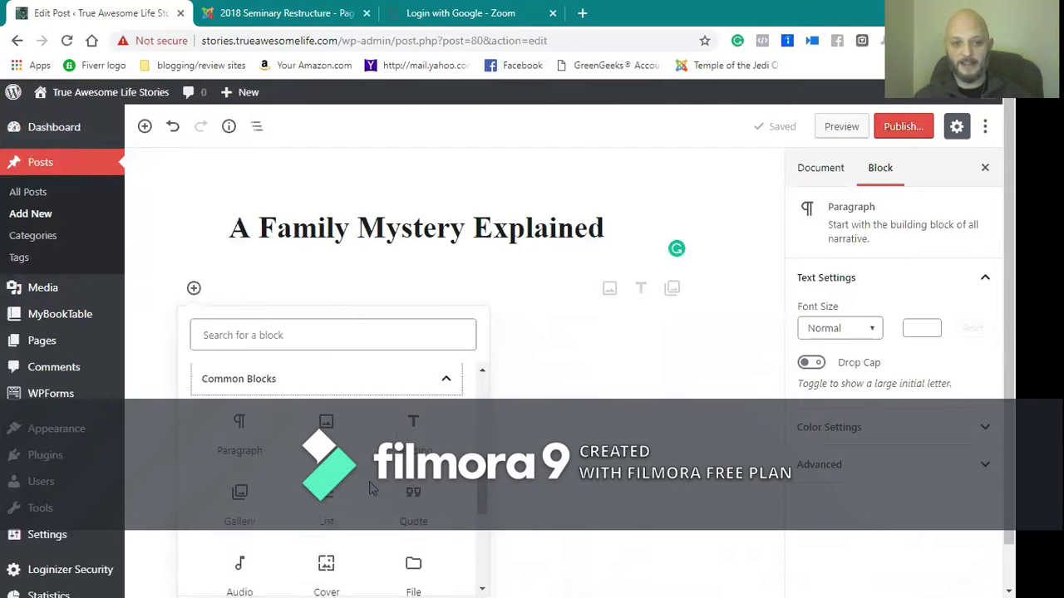
{"action": "scroll", "coordinate": [372, 489], "scroll_direction": "down", "scroll_amount": 1}
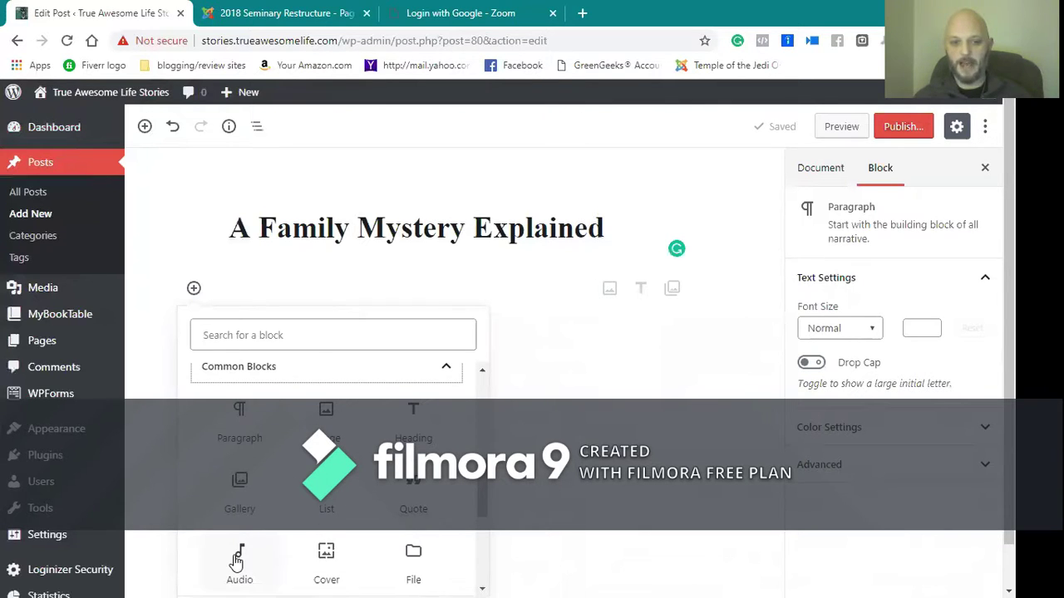
{"action": "scroll", "coordinate": [236, 562], "scroll_direction": "down", "scroll_amount": 1}
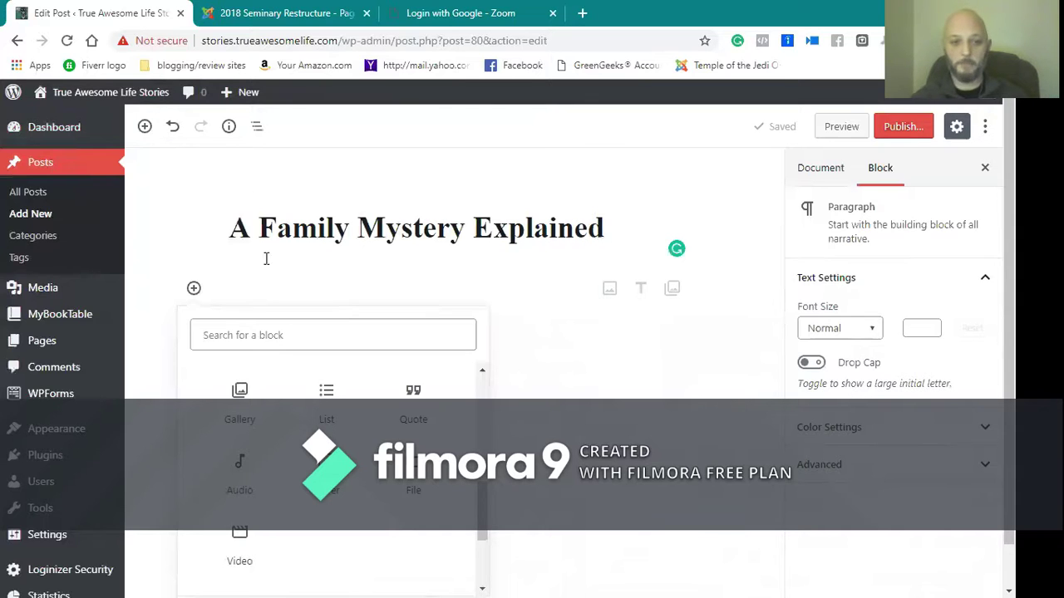
{"action": "scroll", "coordinate": [293, 409], "scroll_direction": "down", "scroll_amount": 3}
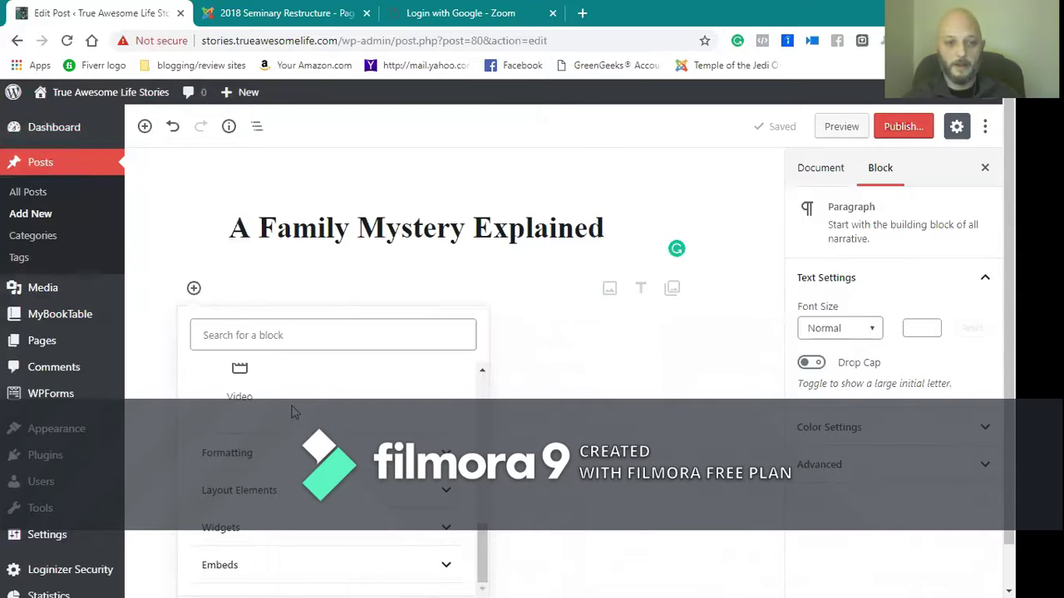
{"action": "left_click", "coordinate": [308, 459]}
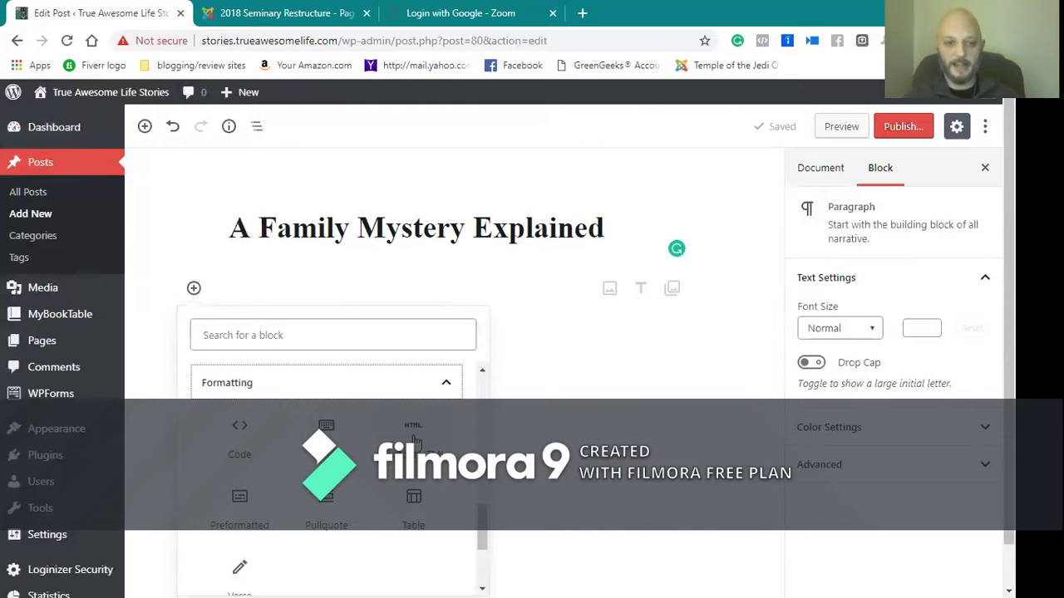
{"action": "scroll", "coordinate": [415, 440], "scroll_direction": "down", "scroll_amount": 3}
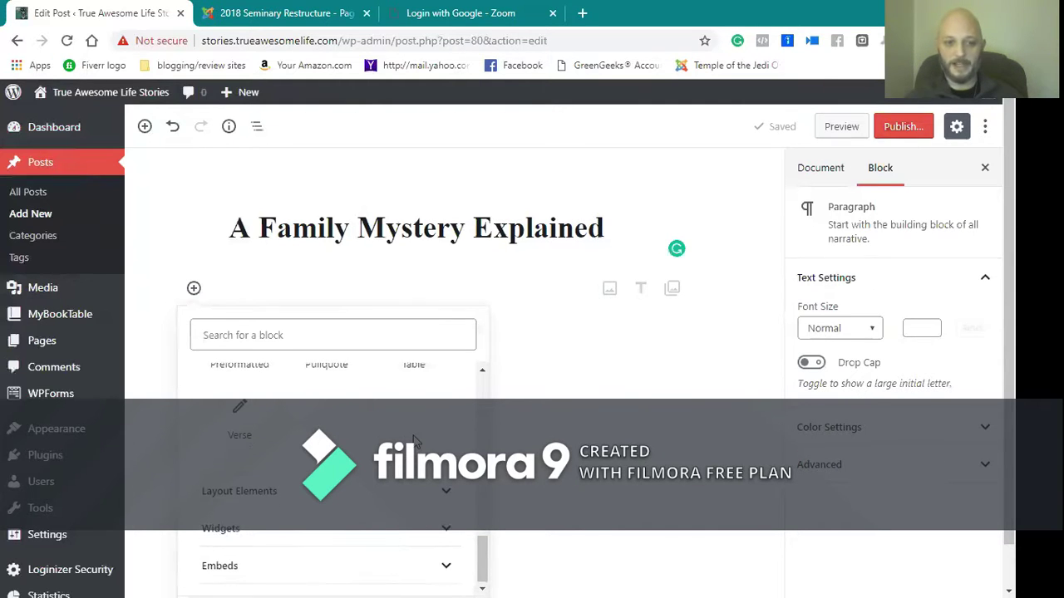
{"action": "scroll", "coordinate": [413, 366], "scroll_direction": "up", "scroll_amount": 2}
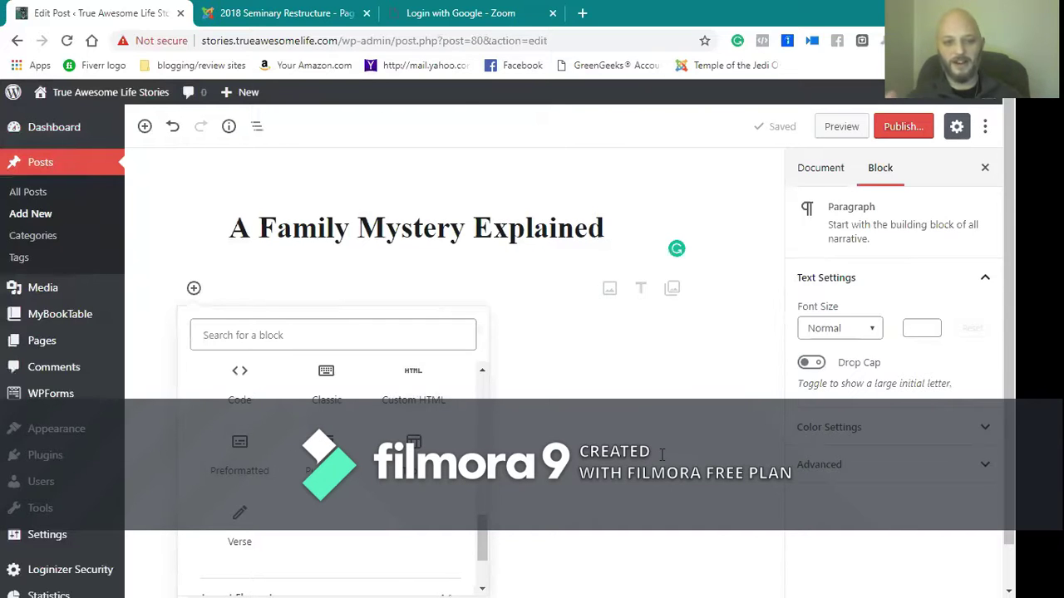
{"action": "left_click", "coordinate": [705, 448]}
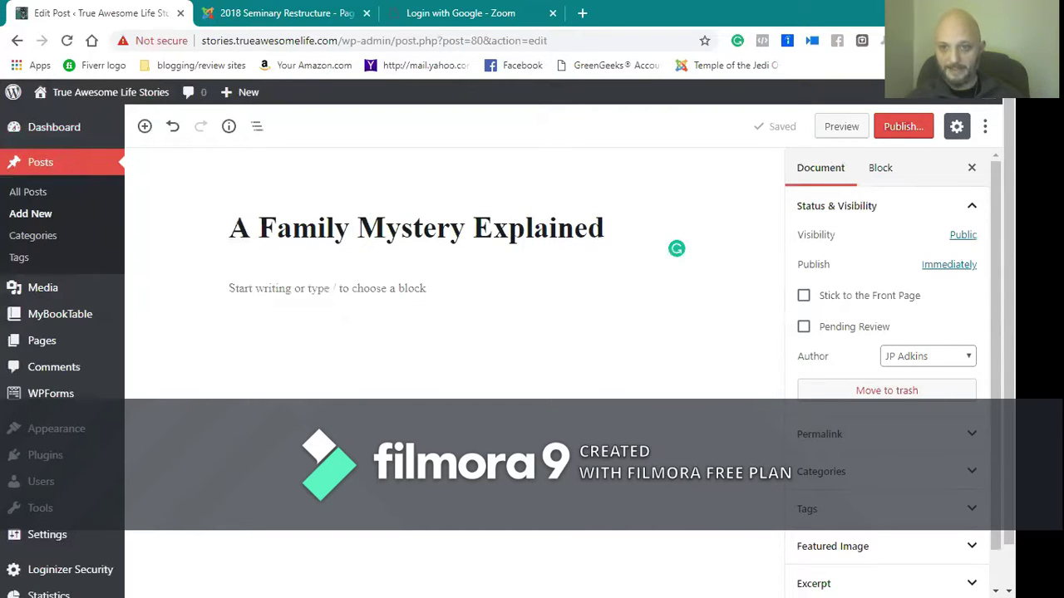
- Set the post's publish date to January 12, 2019 at 8:00 AM
{"action": "left_click", "coordinate": [944, 264]}
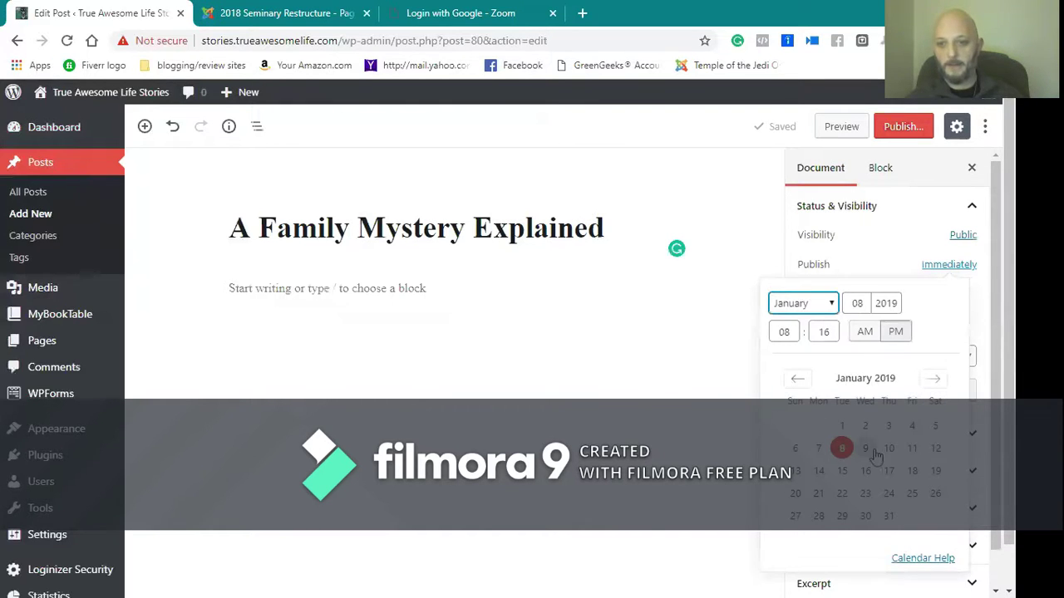
{"action": "left_click", "coordinate": [932, 451]}
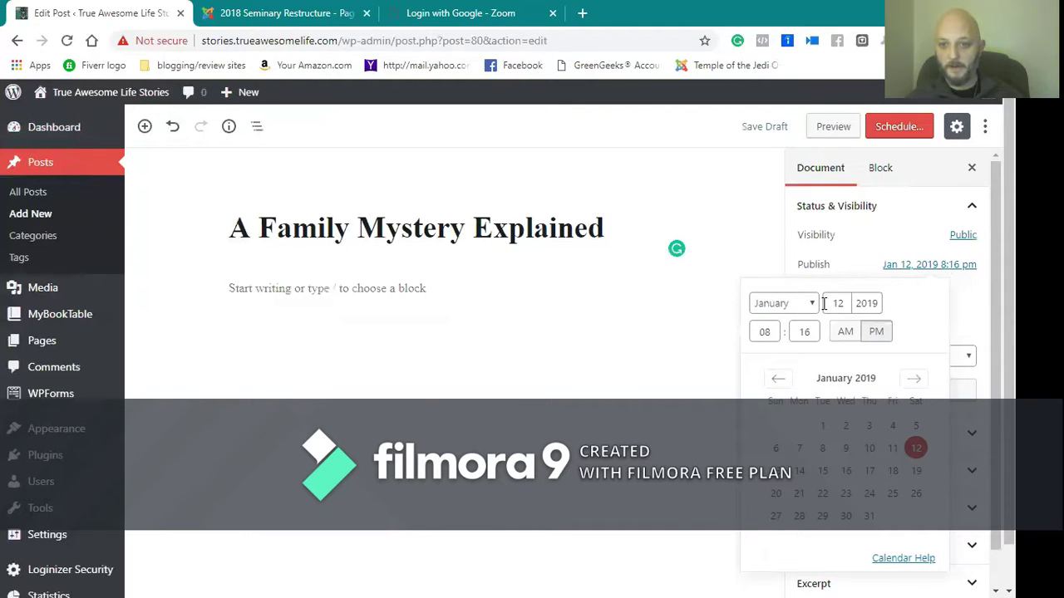
{"action": "left_click", "coordinate": [771, 332]}
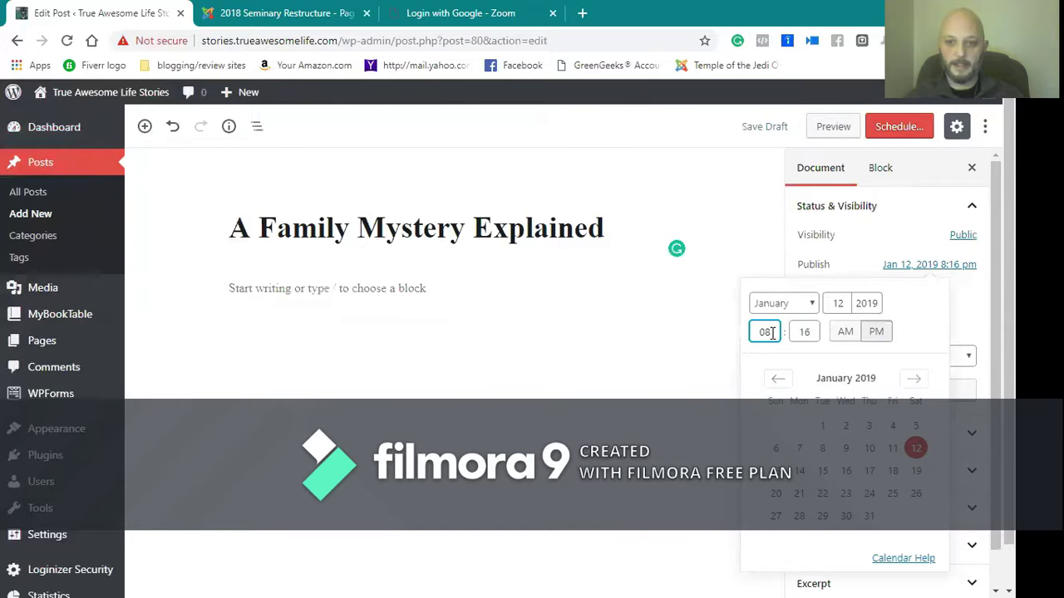
{"action": "left_click", "coordinate": [812, 330]}
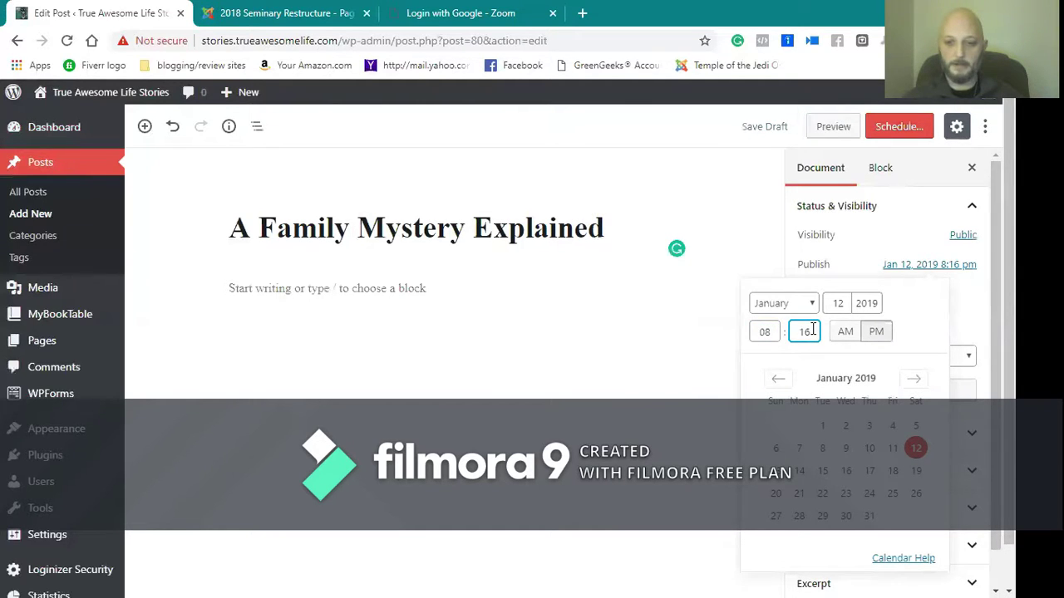
{"action": "key", "text": "BackSpace"}
{"action": "key", "text": "BackSpace"}
{"action": "type", "text": "00"}
{"action": "left_click", "coordinate": [845, 335]}
{"action": "scroll", "coordinate": [907, 335], "scroll_direction": "down", "scroll_amount": 1}
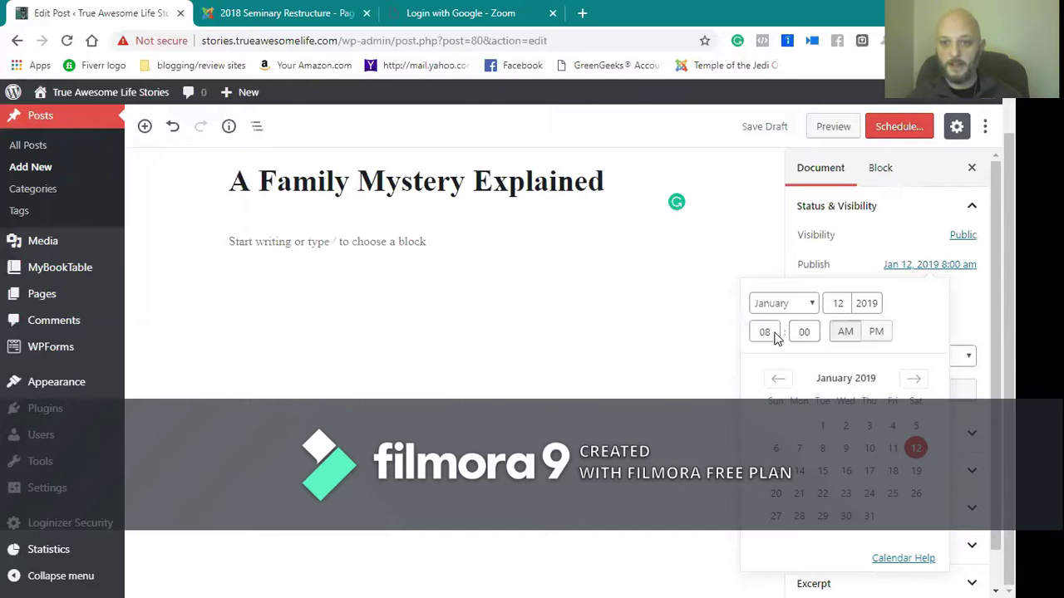
{"action": "left_click", "coordinate": [979, 333]}
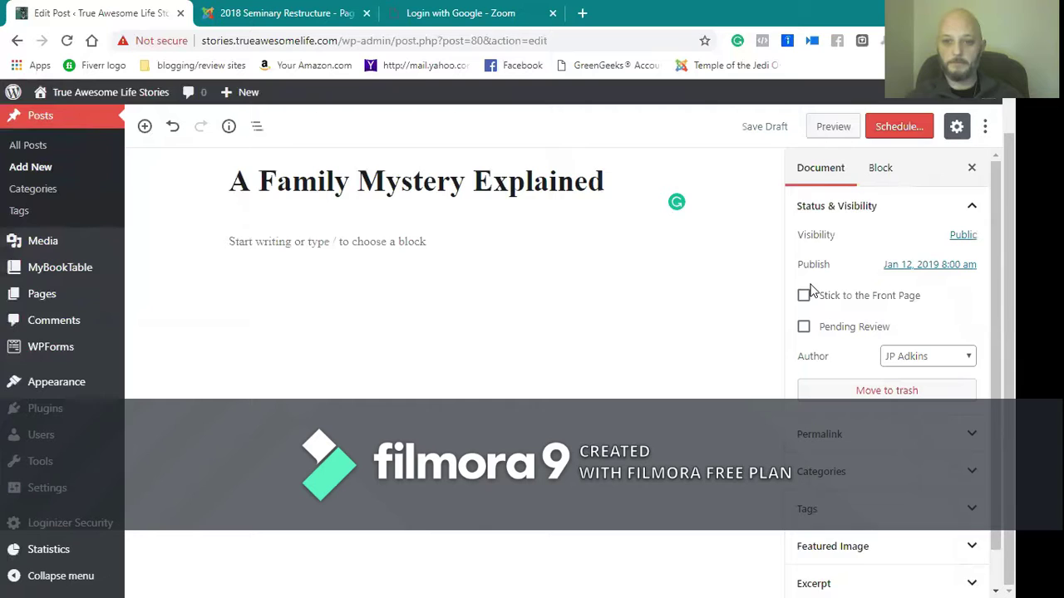
- Upload the "A Family Mystery Explained" picture from the trueawesome folder as the post's featured image candidate
{"action": "scroll", "coordinate": [811, 290], "scroll_direction": "down", "scroll_amount": 1}
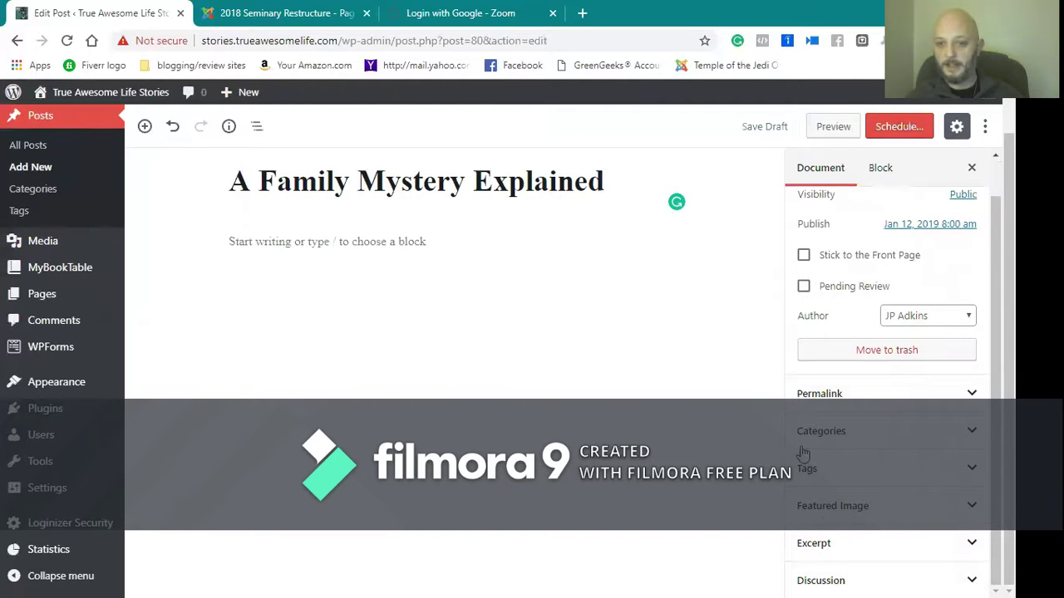
{"action": "left_click", "coordinate": [900, 514]}
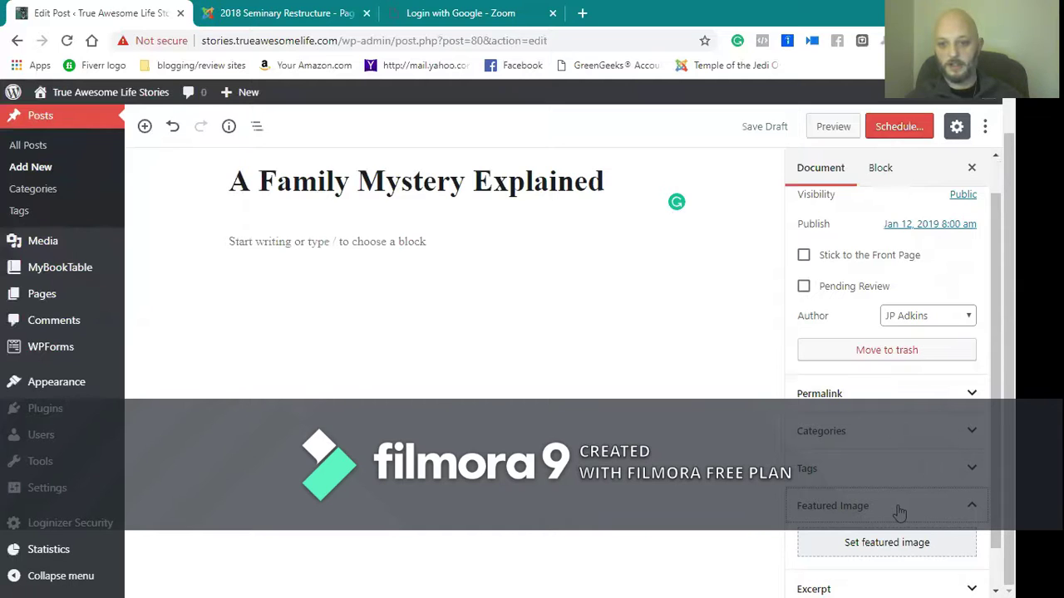
{"action": "left_click", "coordinate": [882, 543]}
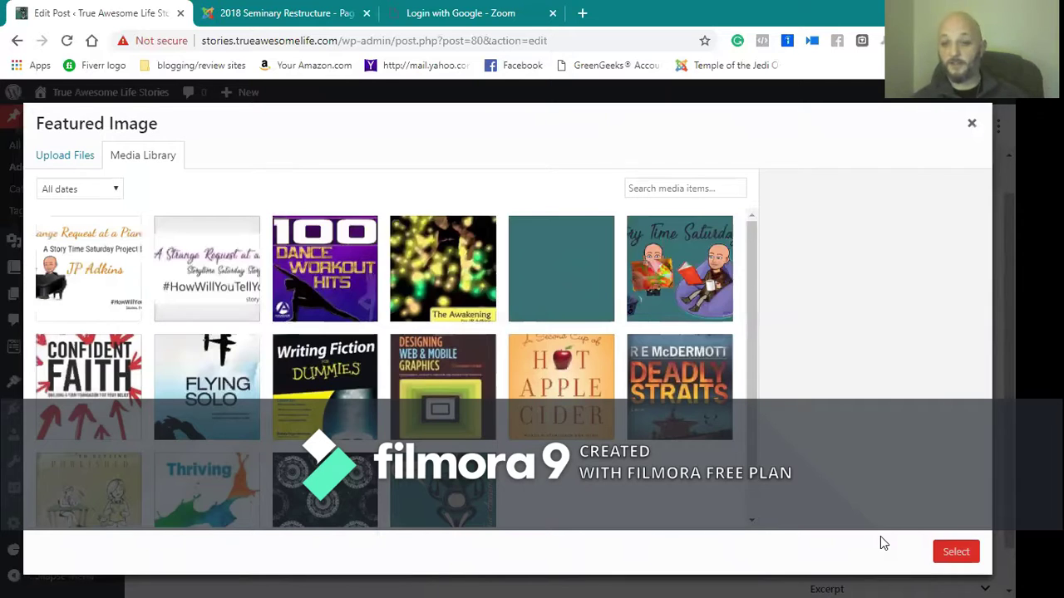
{"action": "left_click", "coordinate": [43, 156]}
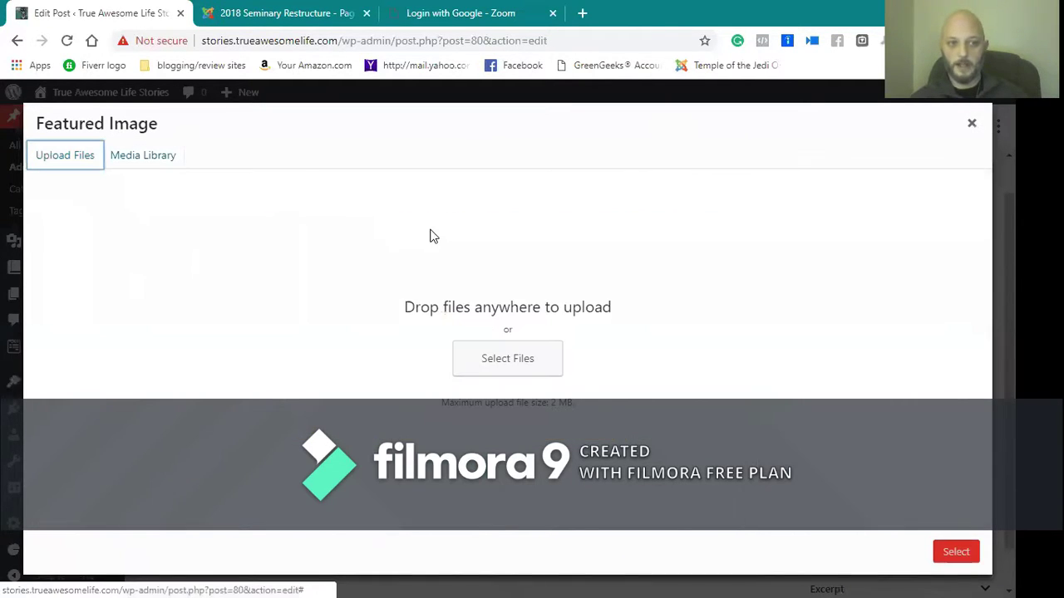
{"action": "left_click", "coordinate": [503, 364]}
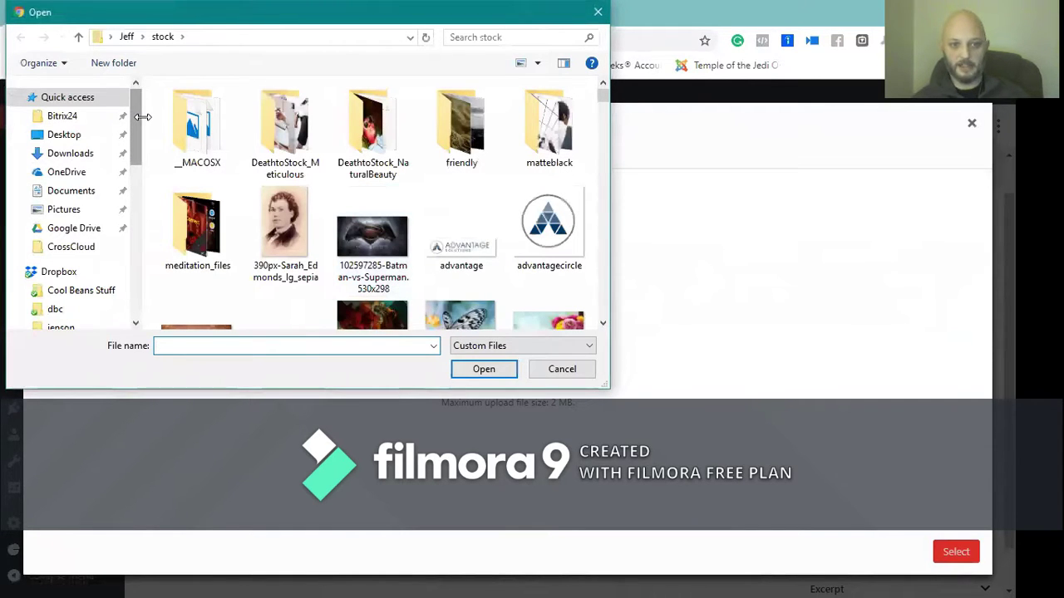
{"action": "left_click", "coordinate": [126, 37]}
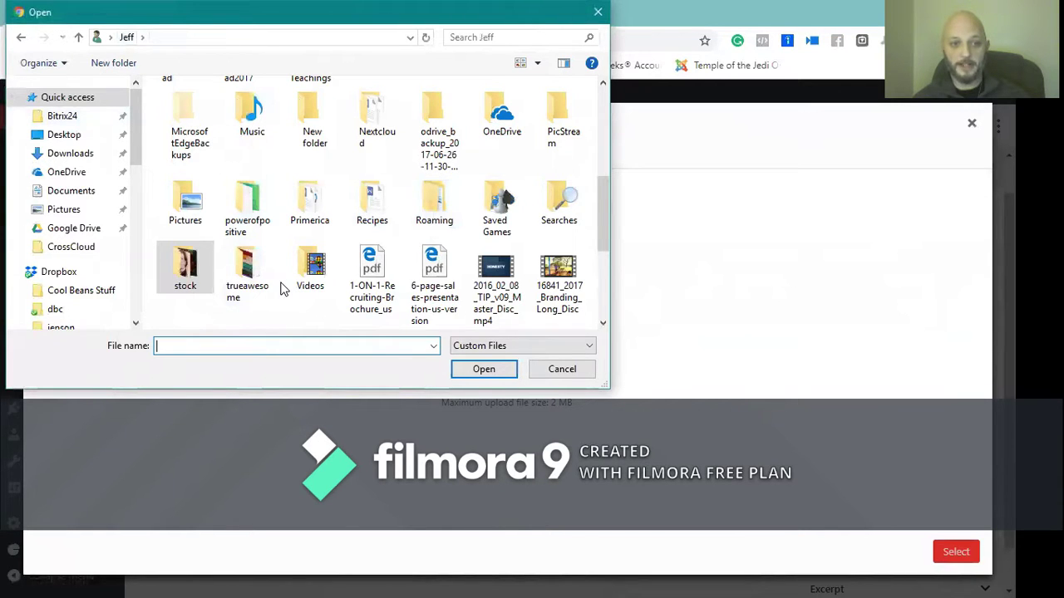
{"action": "scroll", "coordinate": [280, 287], "scroll_direction": "down", "scroll_amount": 5}
{"action": "double_click", "coordinate": [280, 285]}
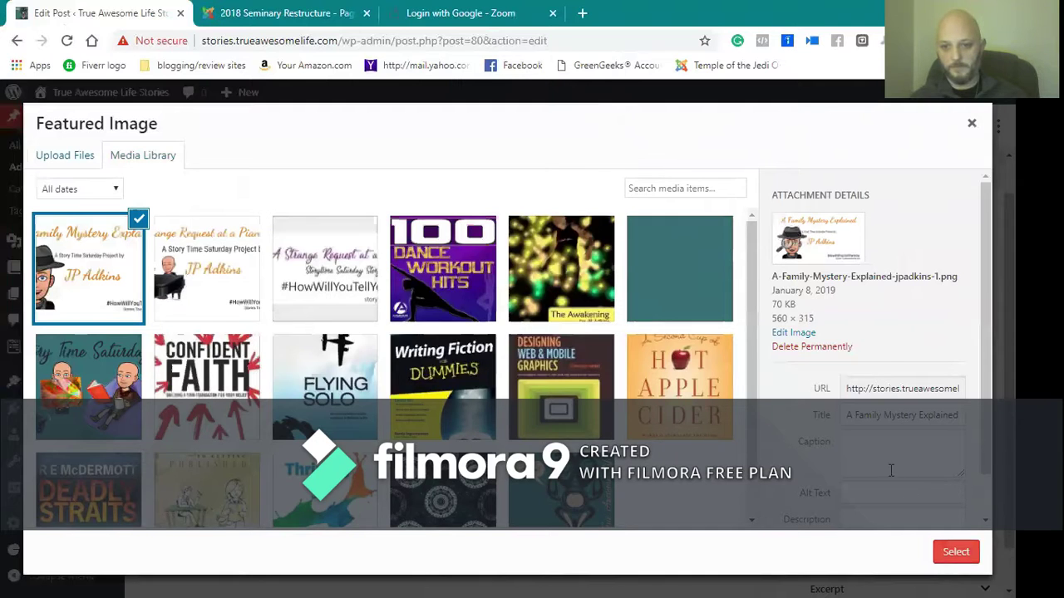
- Give the uploaded image the alt text "A Family Mystery Explained by" followed by the author's name
{"action": "scroll", "coordinate": [895, 450], "scroll_direction": "down", "scroll_amount": 1}
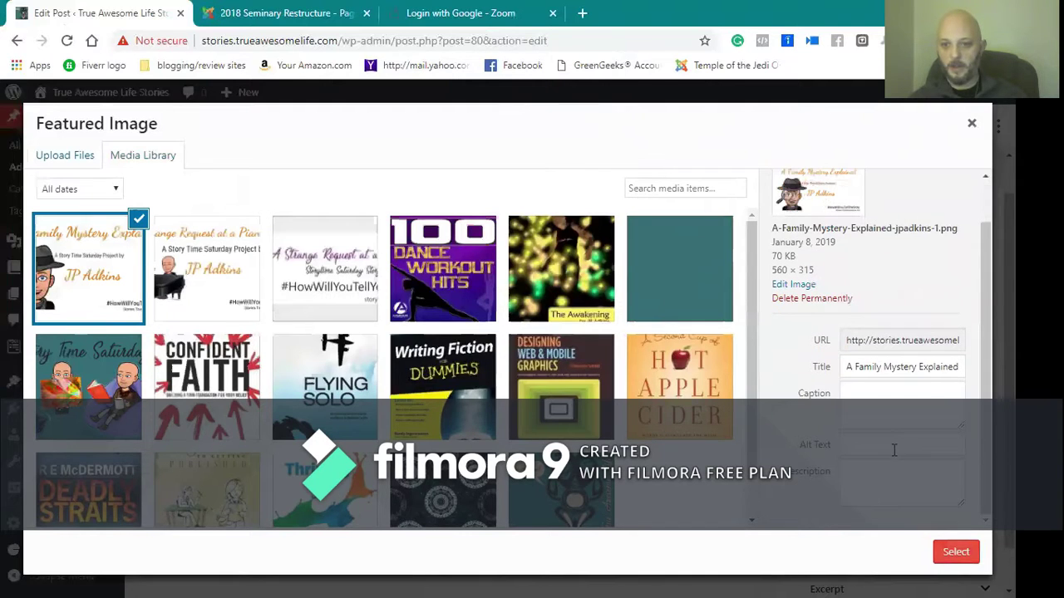
{"action": "left_click", "coordinate": [867, 396]}
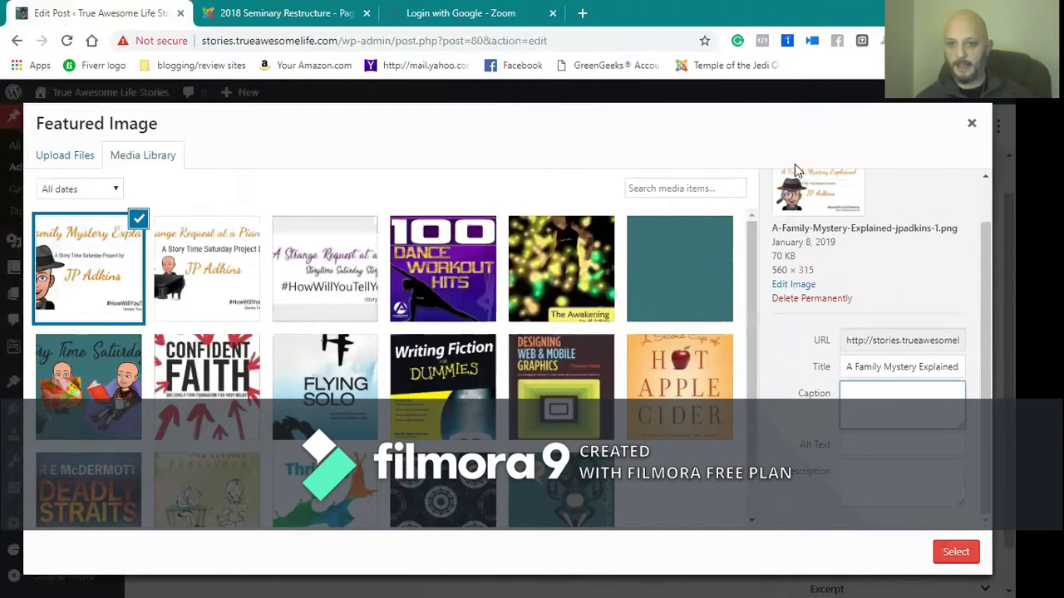
{"action": "left_click", "coordinate": [879, 443]}
{"action": "type", "text": "A"}
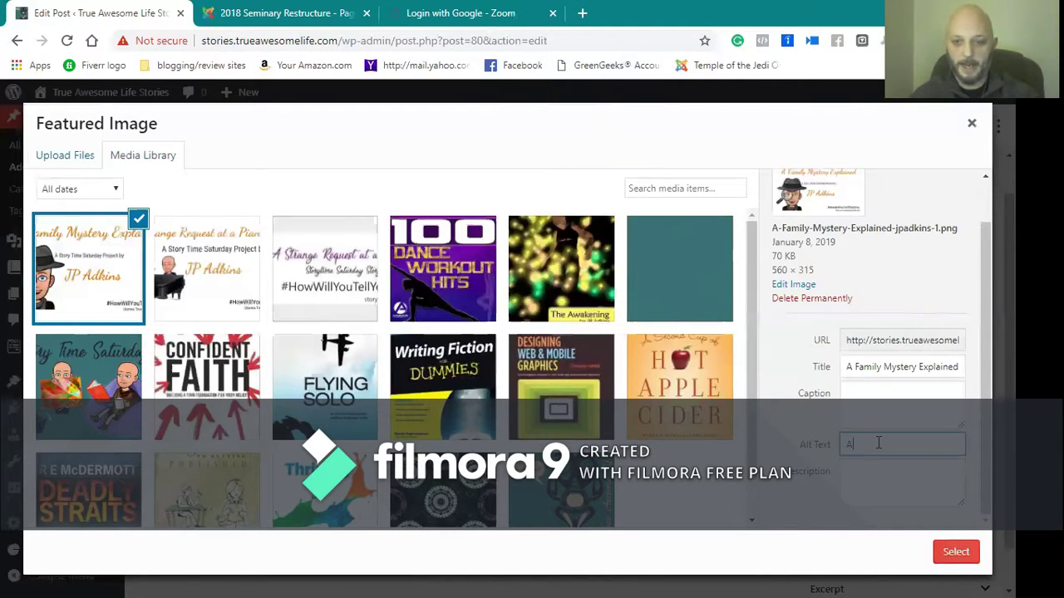
{"action": "type", "text": " Fa"}
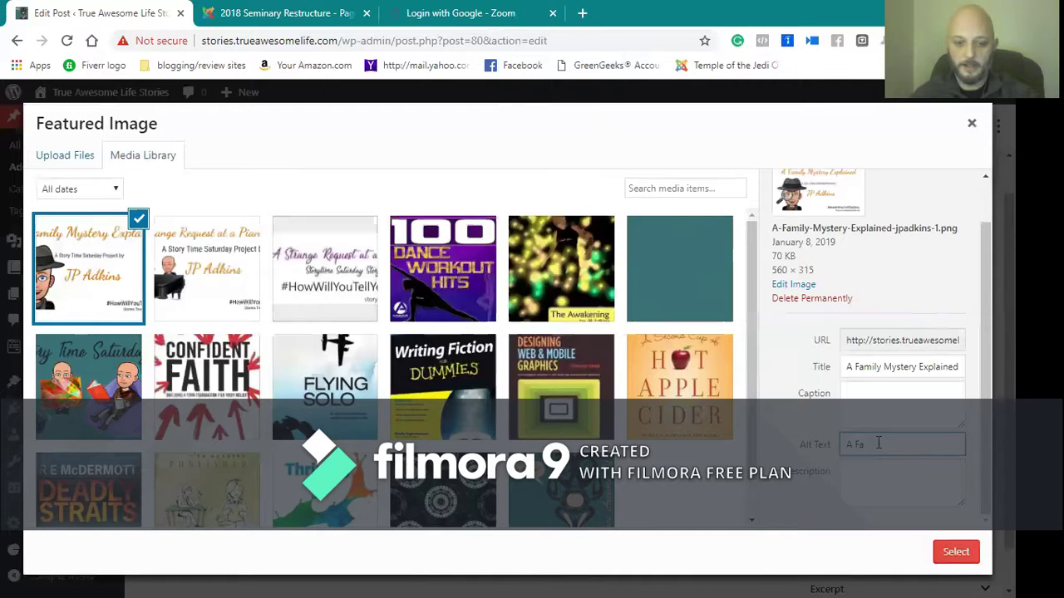
{"action": "type", "text": "m"}
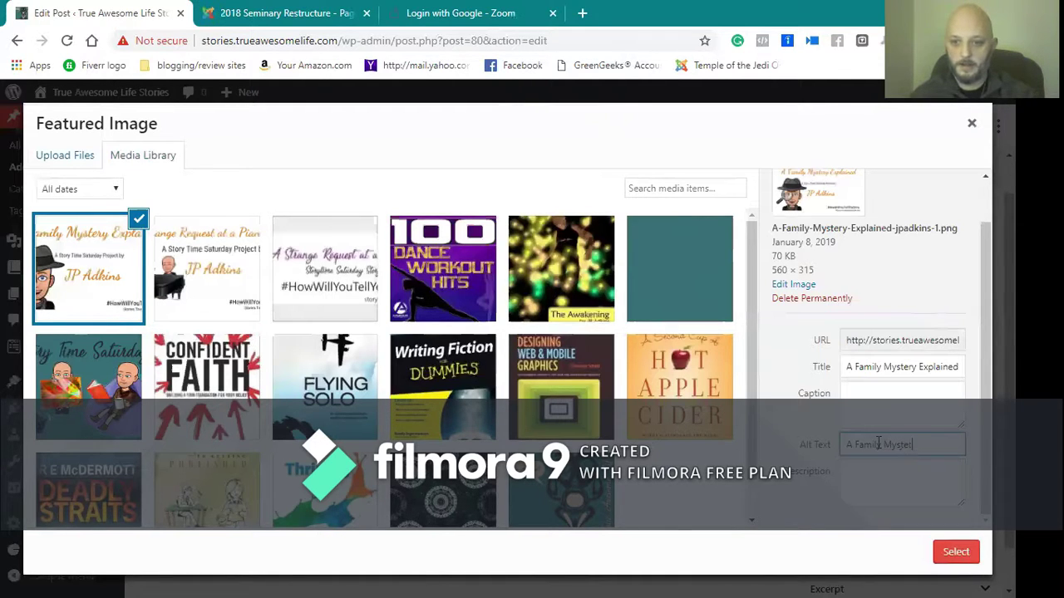
{"action": "type", "text": "ily Mystery Explain"}
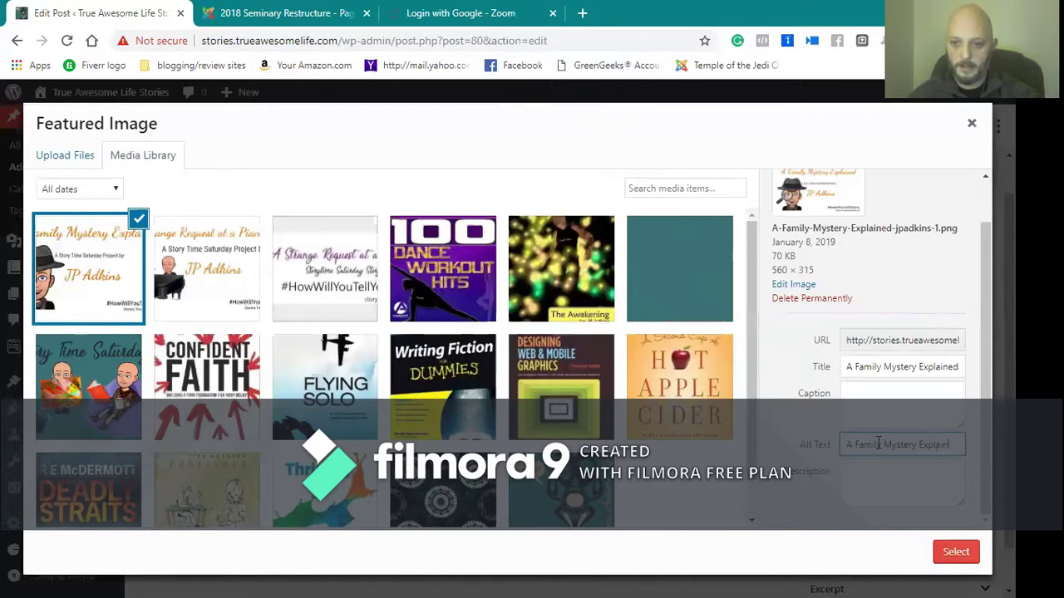
{"action": "type", "text": "ed "}
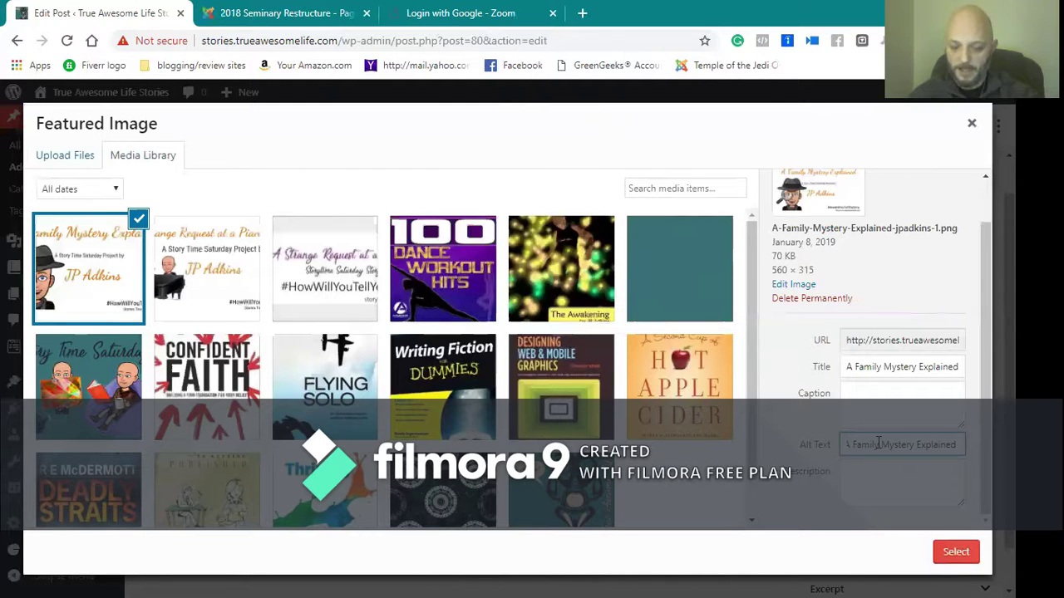
{"action": "type", "text": "b"}
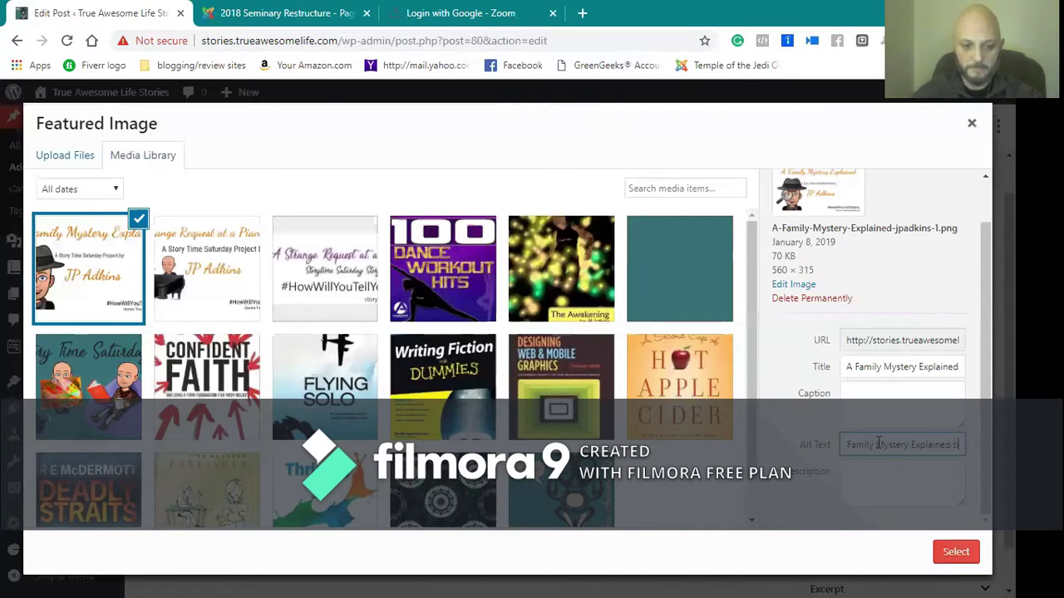
{"action": "type", "text": "y JP Adkins"}
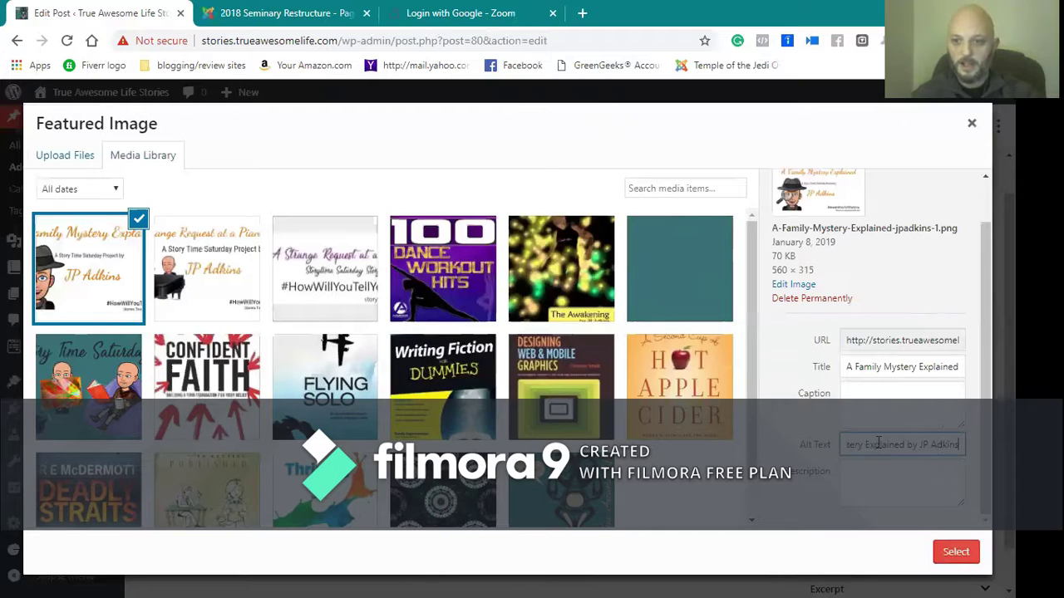
- Describe the image as the named author writing a "Story Time Saturday" piece and set it as the post's featured image
{"action": "key", "text": "Tab"}
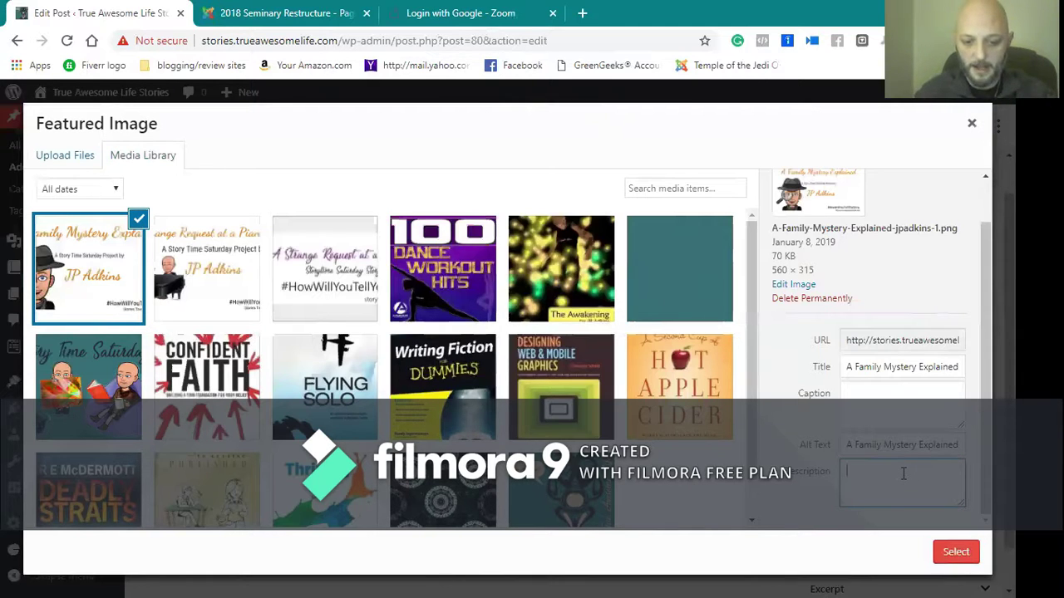
{"action": "type", "text": "Author"}
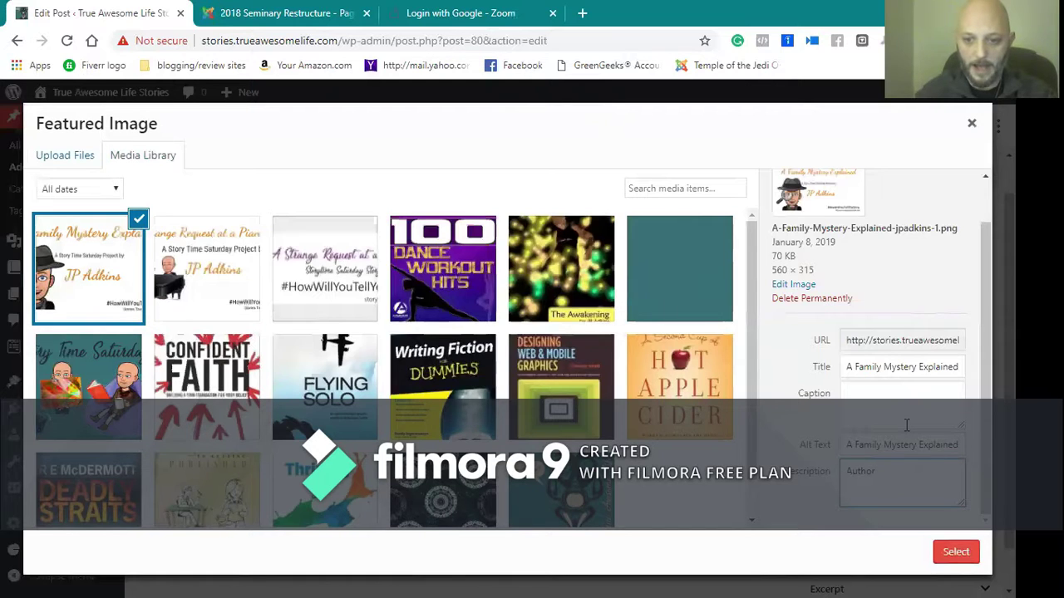
{"action": "type", "text": " JP"}
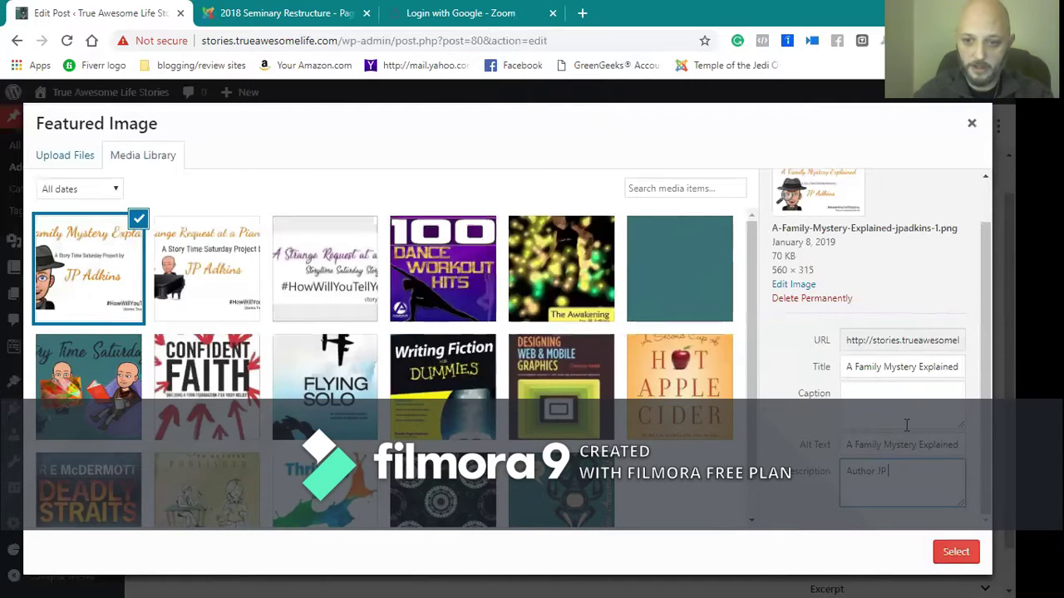
{"action": "type", "text": " Adkins wr"}
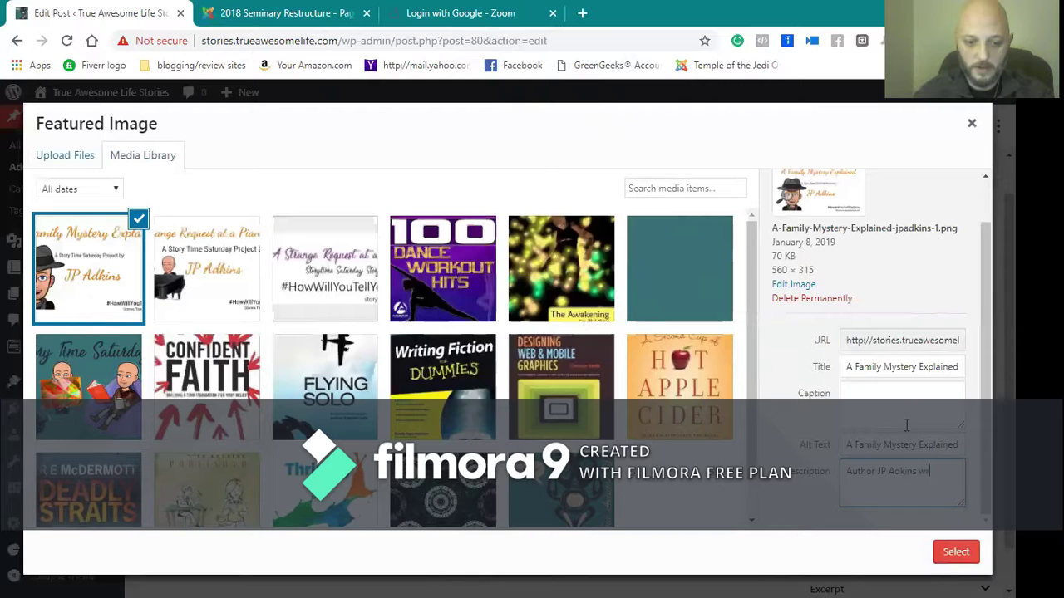
{"action": "type", "text": "ites a STor"}
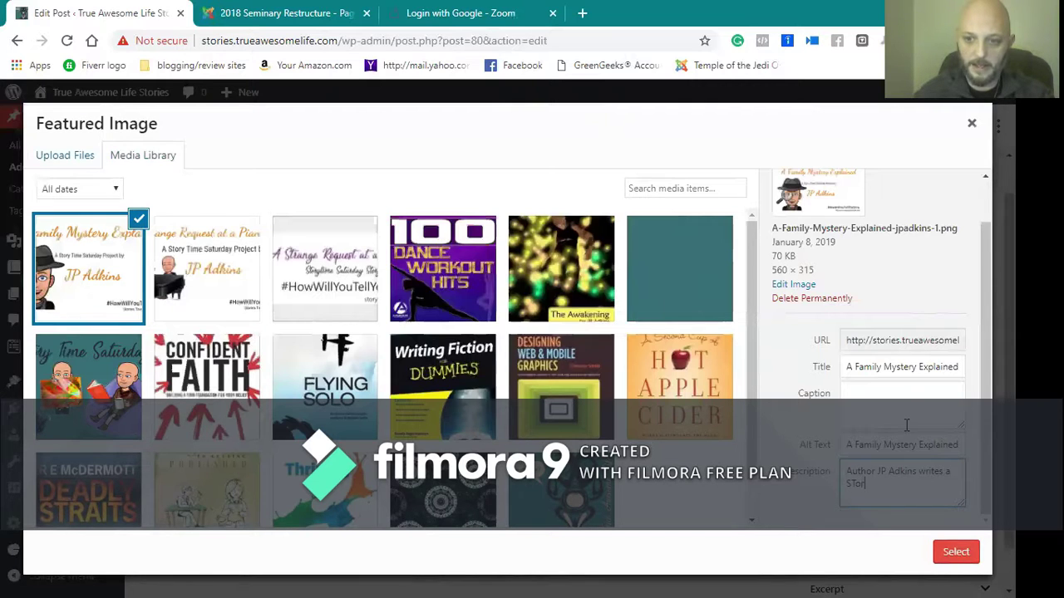
{"action": "type", "text": "y"}
{"action": "key", "text": "BackSpace"}
{"action": "key", "text": "BackSpace"}
{"action": "key", "text": "BackSpace"}
{"action": "key", "text": "BackSpace"}
{"action": "type", "text": "tory"}
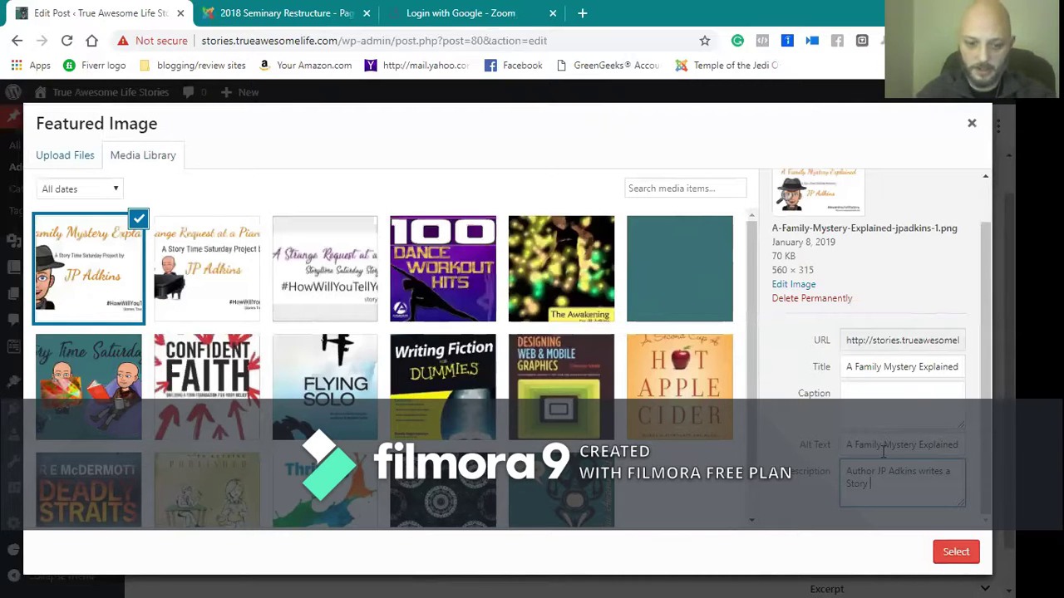
{"action": "type", "text": "Stor"}
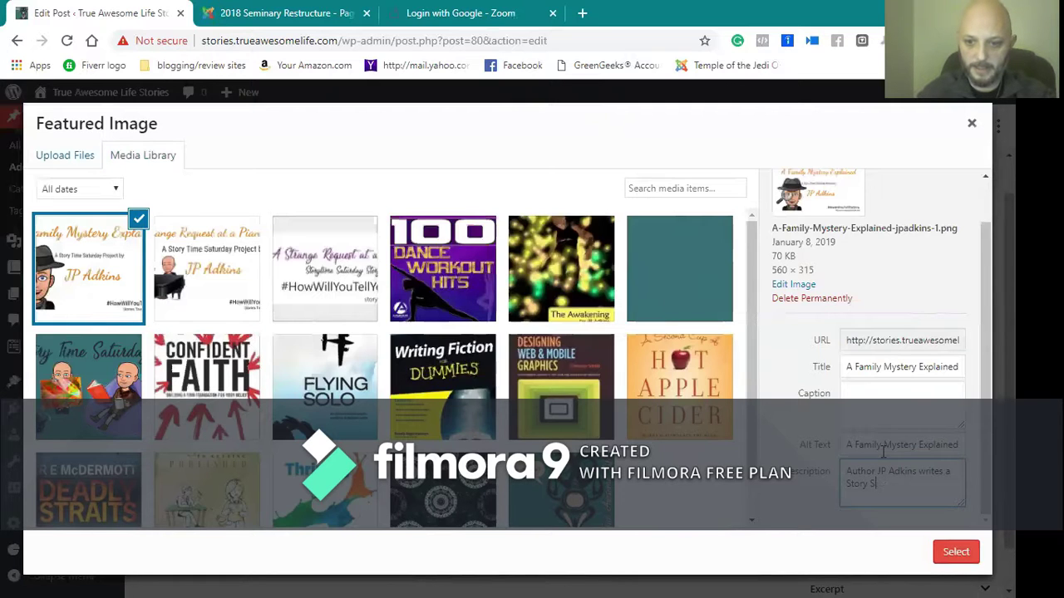
{"action": "type", "text": "time St"}
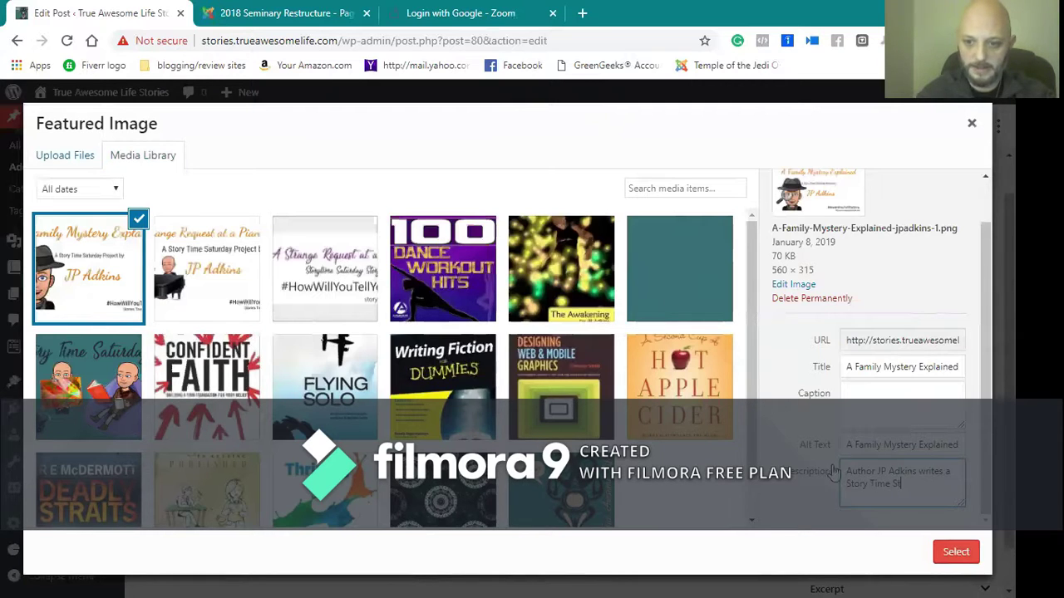
{"action": "key", "text": "BackSpace"}
{"action": "type", "text": "aturday"}
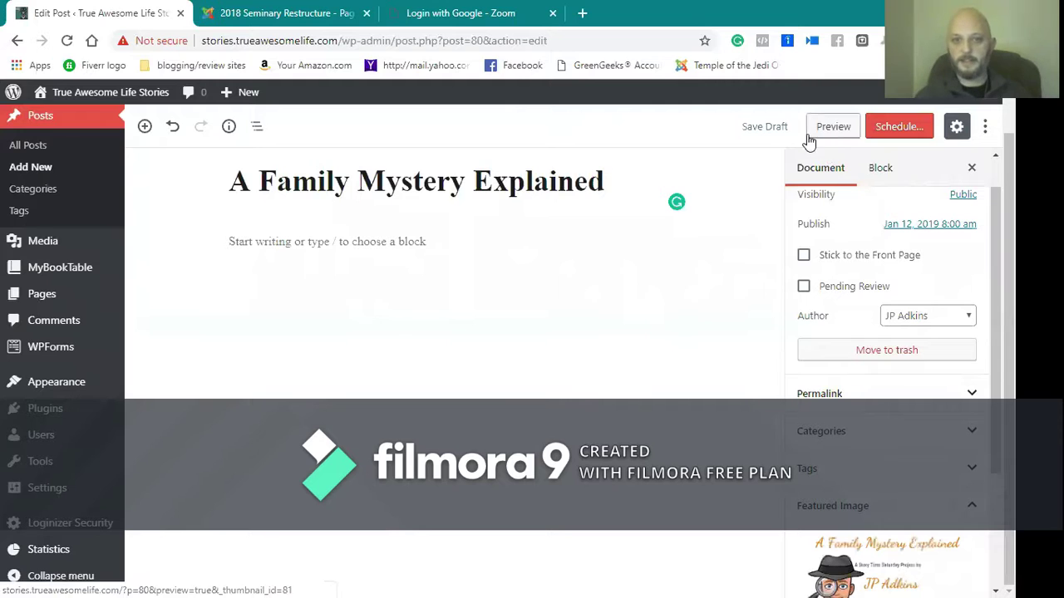
- Add the body paragraph "I will start writing this later" and preview the post down to its featured image and text
{"action": "left_click", "coordinate": [274, 242]}
{"action": "type", "text": "I will start w"}
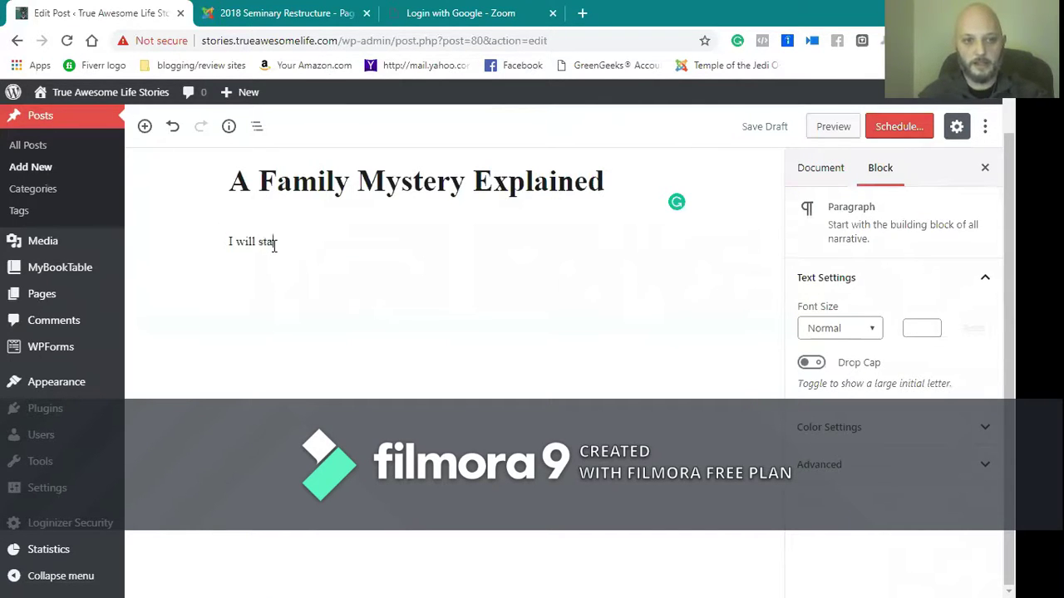
{"action": "type", "text": "riting"}
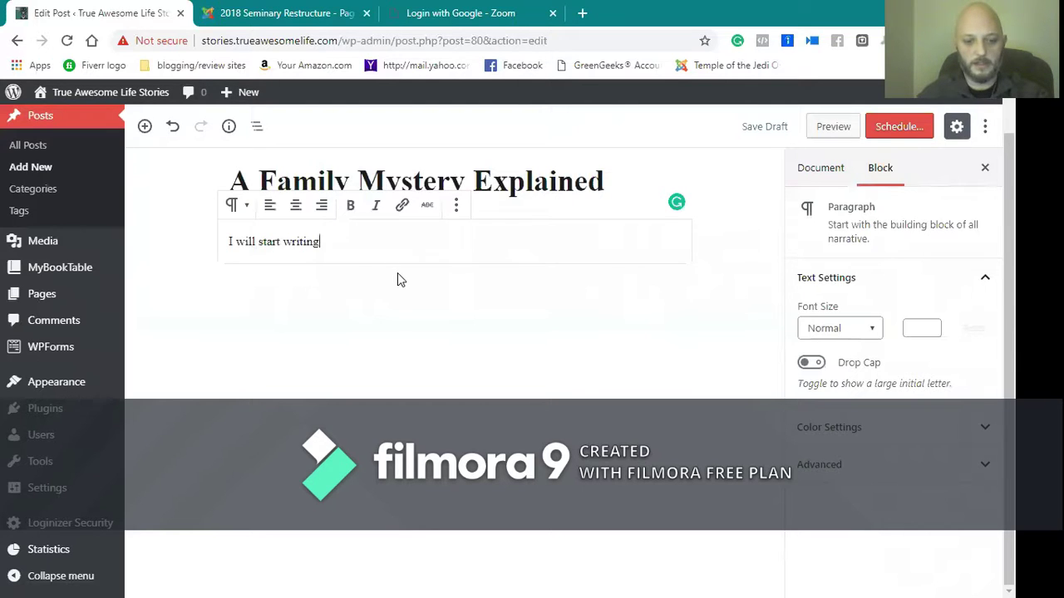
{"action": "type", "text": " this later"}
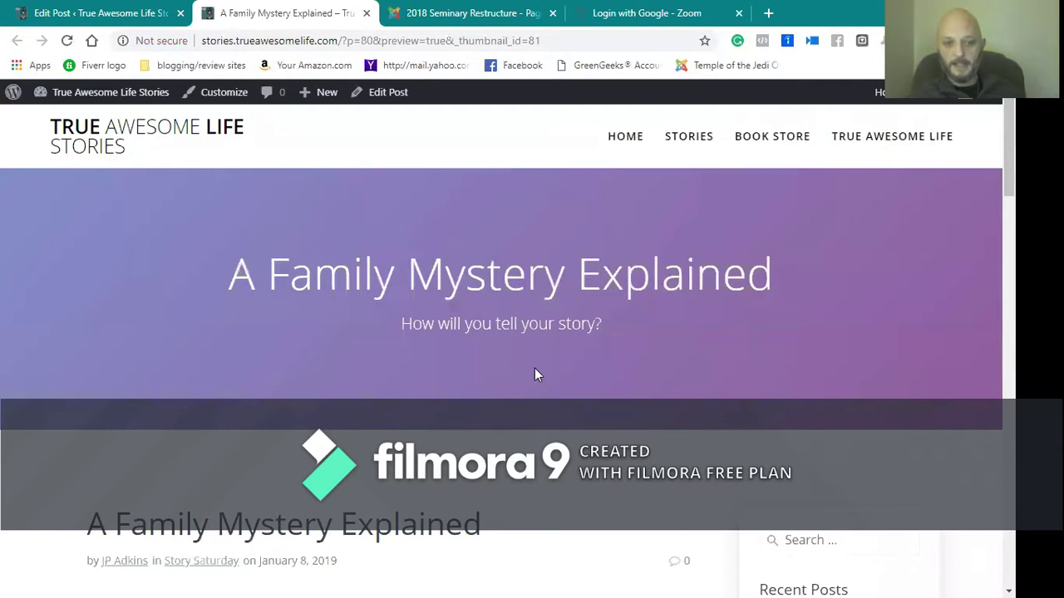
{"action": "scroll", "coordinate": [535, 368], "scroll_direction": "down", "scroll_amount": 3}
{"action": "scroll", "coordinate": [534, 374], "scroll_direction": "down", "scroll_amount": 4}
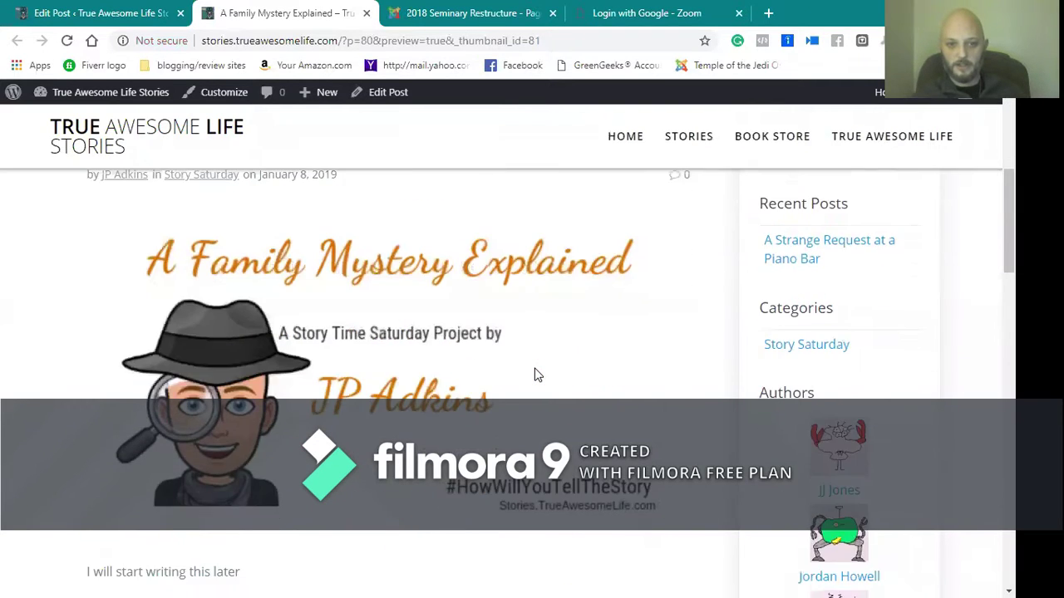
- Review the "A Family Mystery Explained" preview, checking its title, featured image, body text, author biography, comment area and authors sidebar
{"action": "scroll", "coordinate": [534, 374], "scroll_direction": "down", "scroll_amount": 1}
{"action": "scroll", "coordinate": [535, 374], "scroll_direction": "up", "scroll_amount": 5}
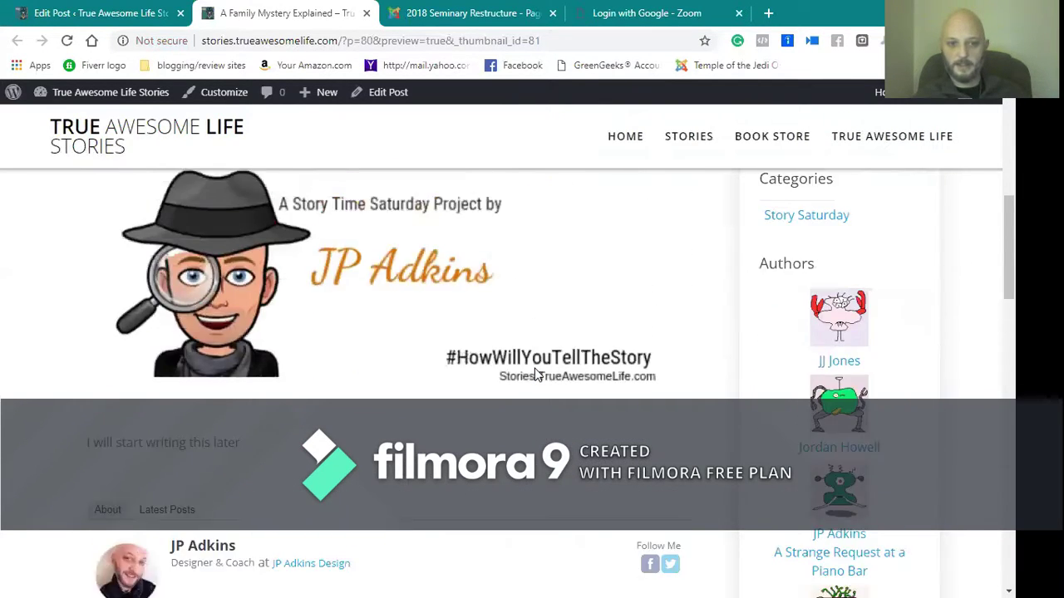
{"action": "scroll", "coordinate": [534, 374], "scroll_direction": "up", "scroll_amount": 2}
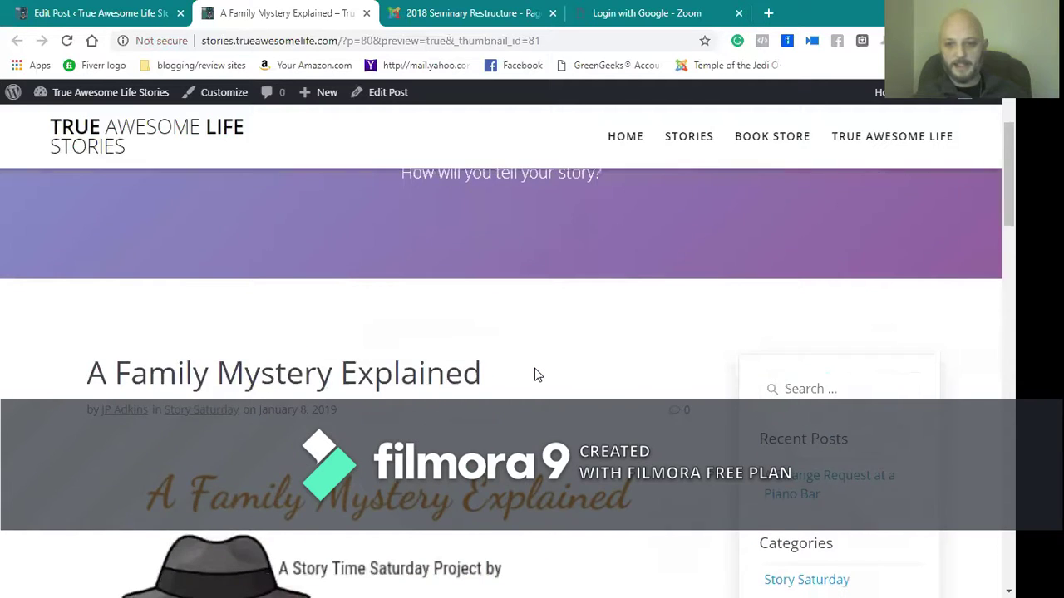
{"action": "scroll", "coordinate": [534, 374], "scroll_direction": "down", "scroll_amount": 5}
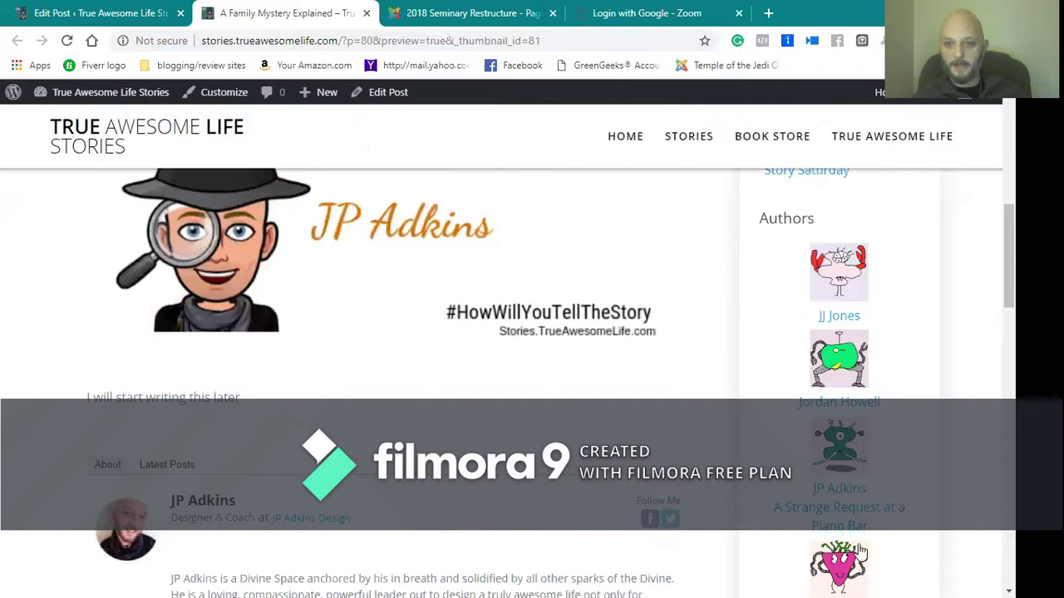
{"action": "scroll", "coordinate": [781, 418], "scroll_direction": "down", "scroll_amount": 4}
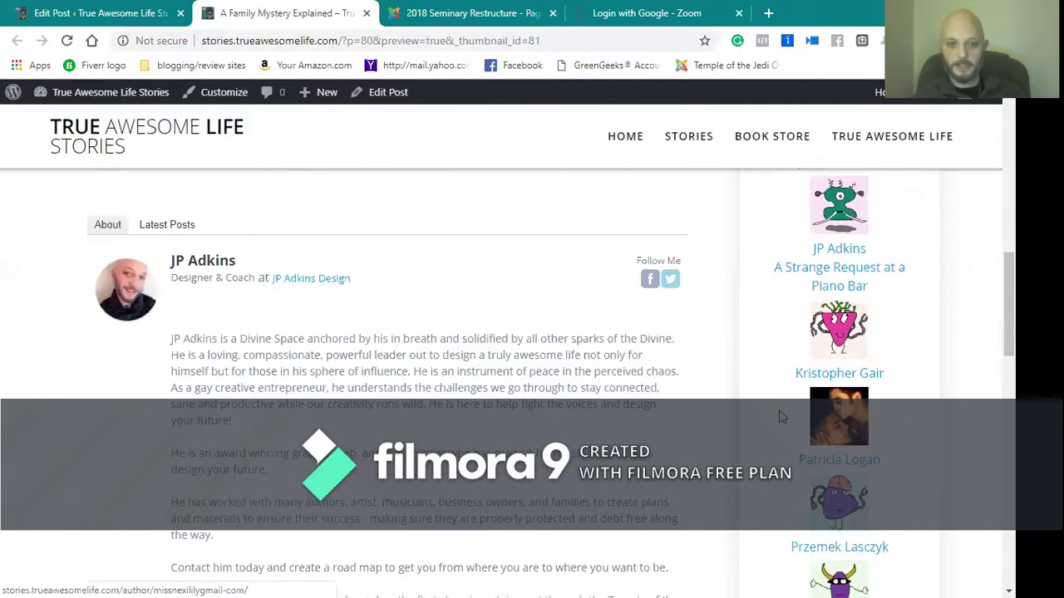
{"action": "scroll", "coordinate": [779, 410], "scroll_direction": "down", "scroll_amount": 2}
{"action": "scroll", "coordinate": [570, 302], "scroll_direction": "up", "scroll_amount": 2}
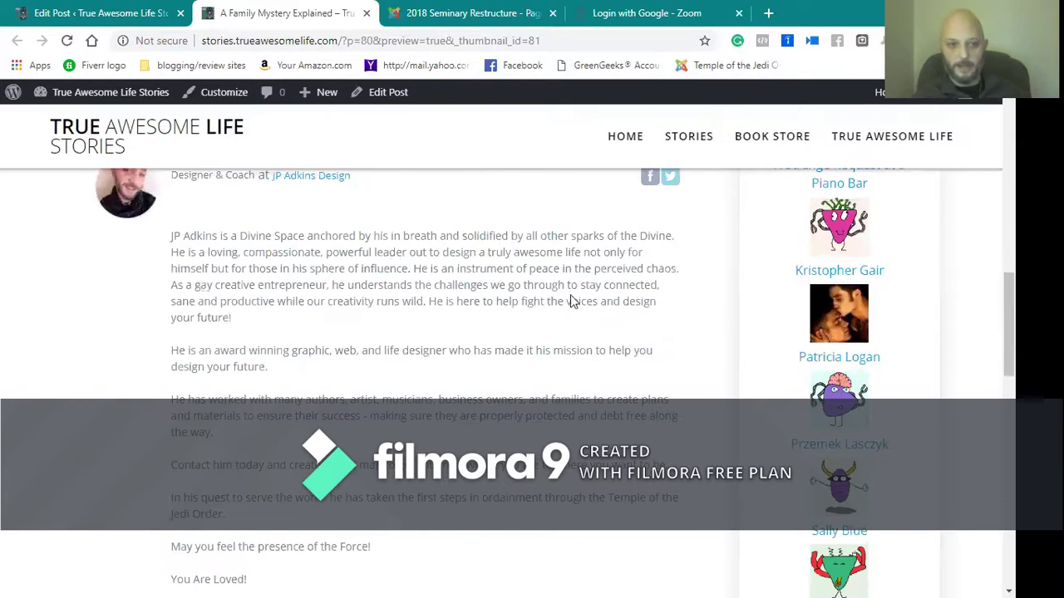
{"action": "scroll", "coordinate": [326, 524], "scroll_direction": "down", "scroll_amount": 5}
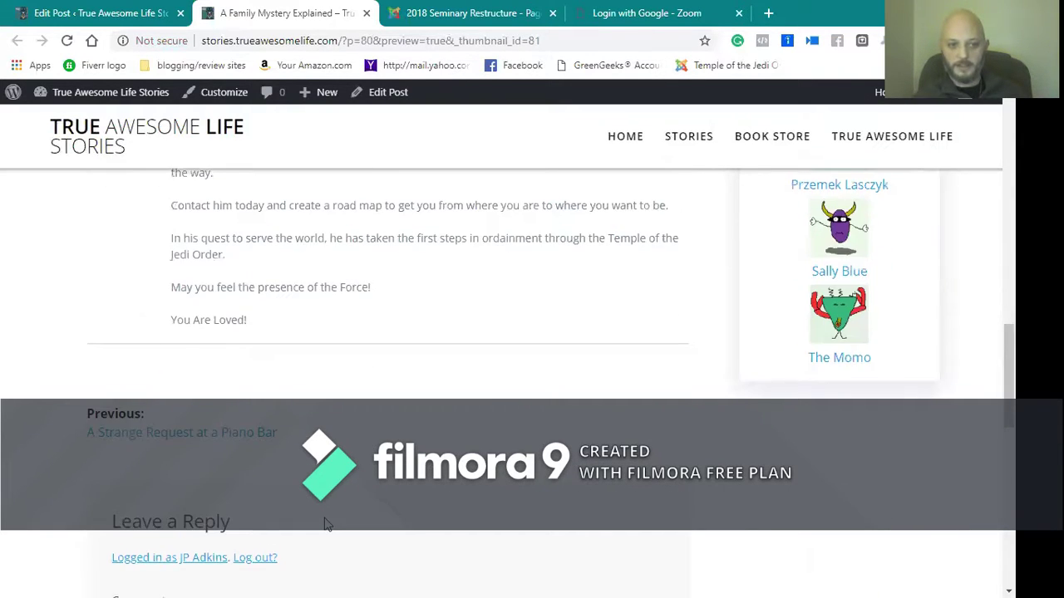
{"action": "scroll", "coordinate": [327, 524], "scroll_direction": "up", "scroll_amount": 3}
{"action": "scroll", "coordinate": [327, 524], "scroll_direction": "up", "scroll_amount": 4}
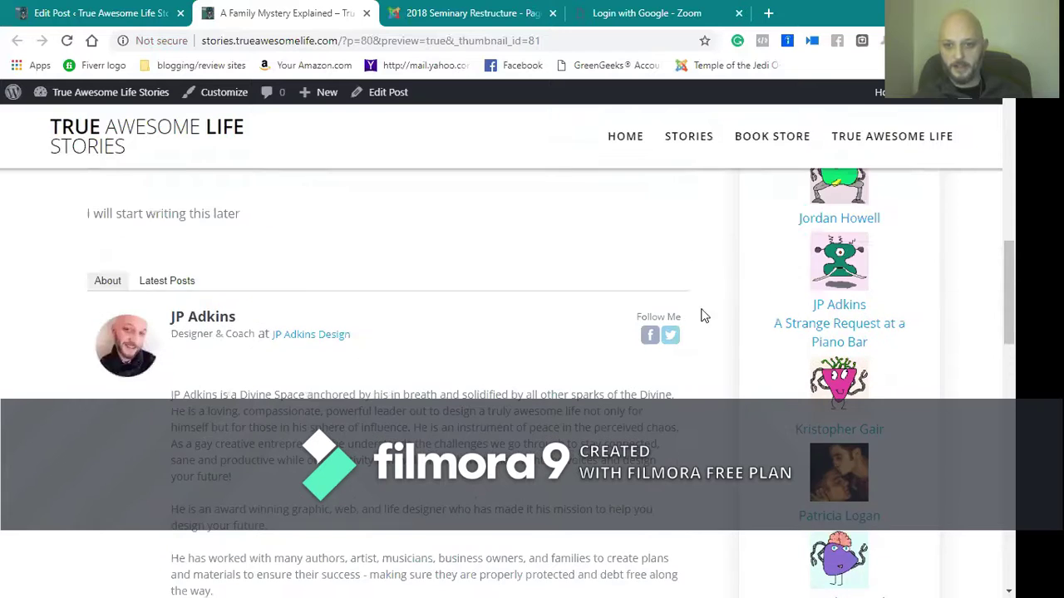
{"action": "scroll", "coordinate": [800, 534], "scroll_direction": "up", "scroll_amount": 2}
{"action": "scroll", "coordinate": [801, 532], "scroll_direction": "up", "scroll_amount": 2}
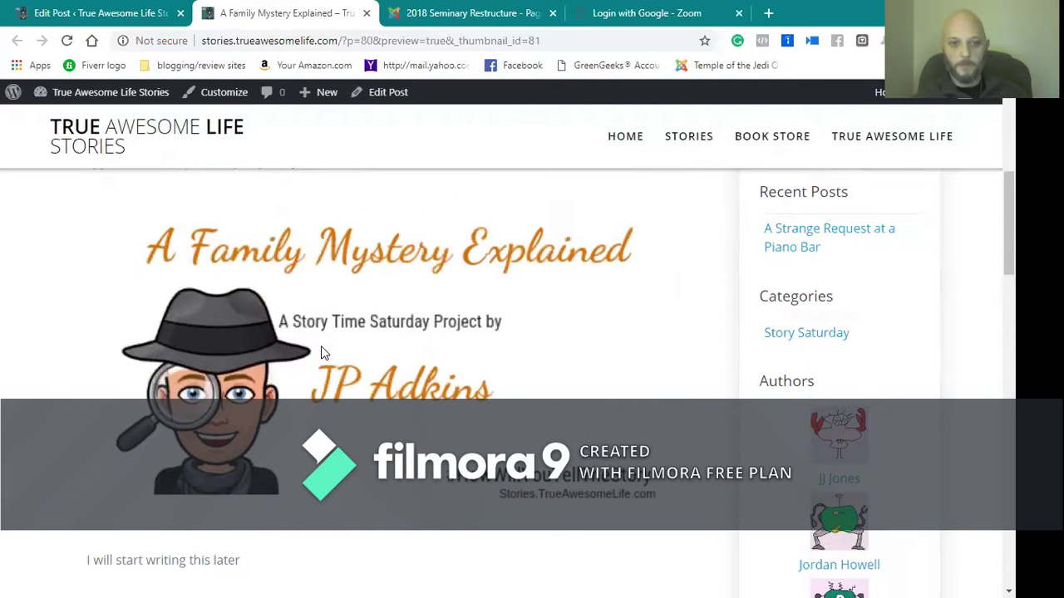
{"action": "scroll", "coordinate": [441, 448], "scroll_direction": "down", "scroll_amount": 2}
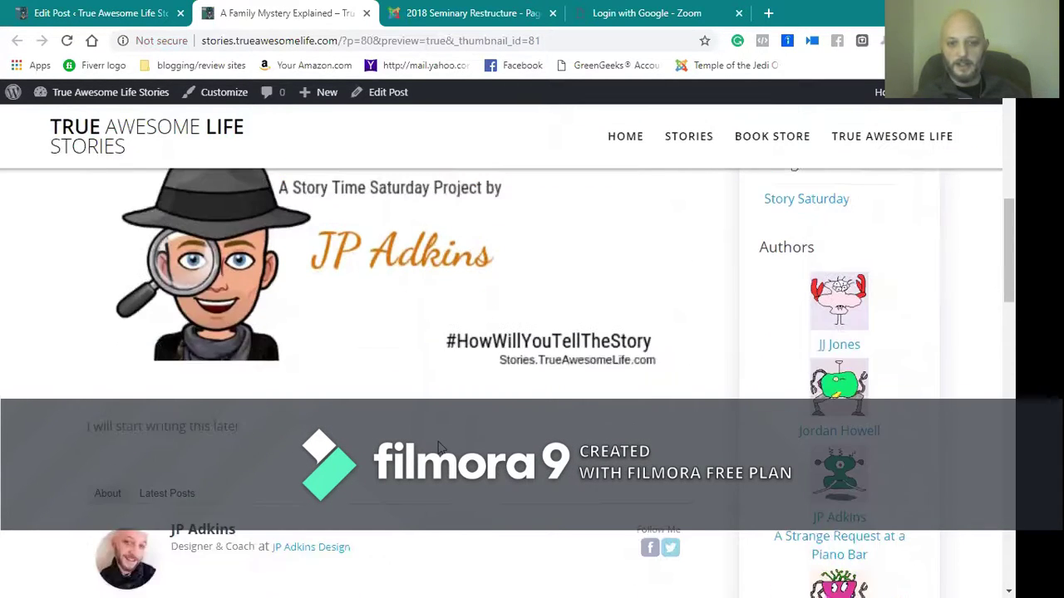
{"action": "scroll", "coordinate": [435, 235], "scroll_direction": "up", "scroll_amount": 1}
{"action": "scroll", "coordinate": [353, 415], "scroll_direction": "up", "scroll_amount": 2}
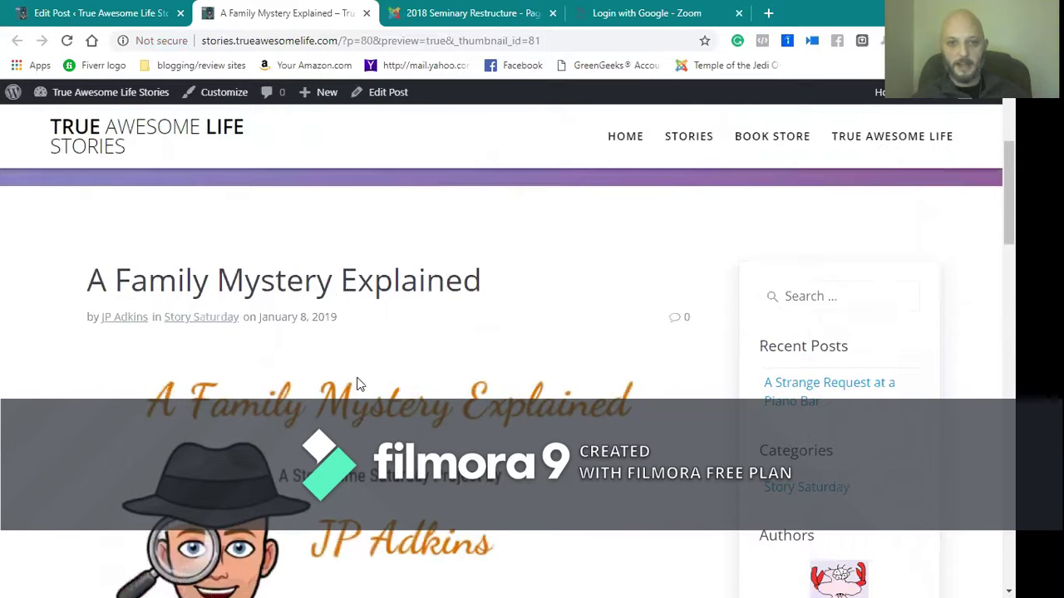
- Visit the site's home page, open the Stories page and examine how the published story is listed there
{"action": "left_click", "coordinate": [619, 138]}
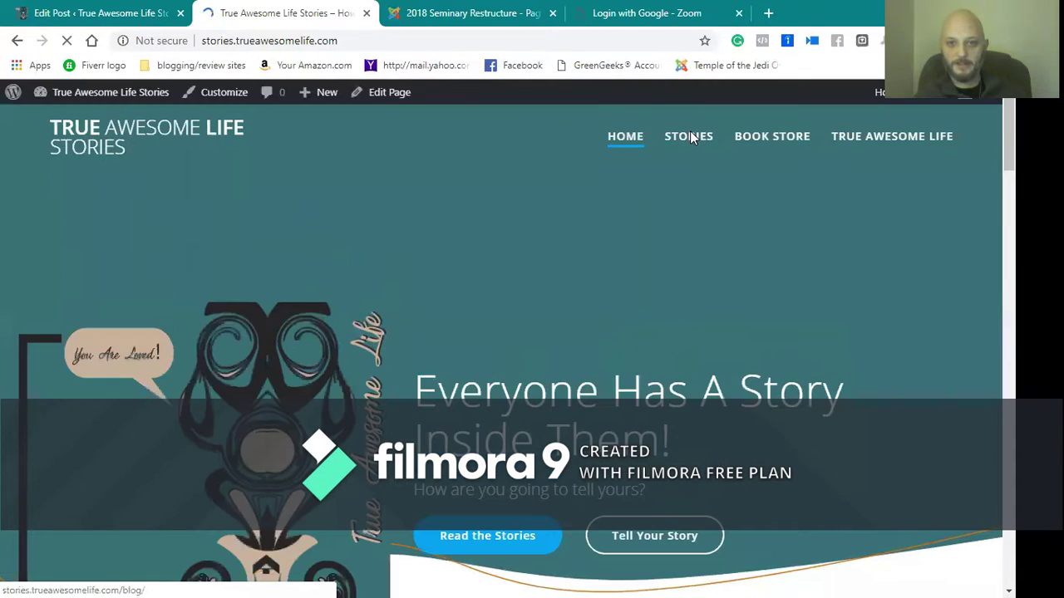
{"action": "left_click", "coordinate": [686, 141]}
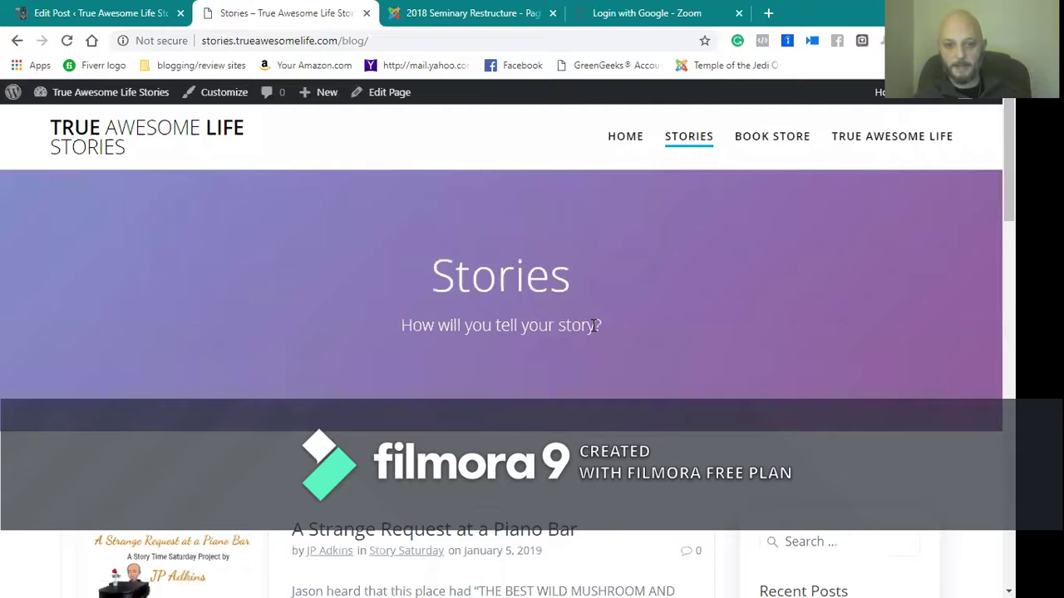
{"action": "scroll", "coordinate": [589, 325], "scroll_direction": "down", "scroll_amount": 5}
{"action": "scroll", "coordinate": [595, 331], "scroll_direction": "up", "scroll_amount": 1}
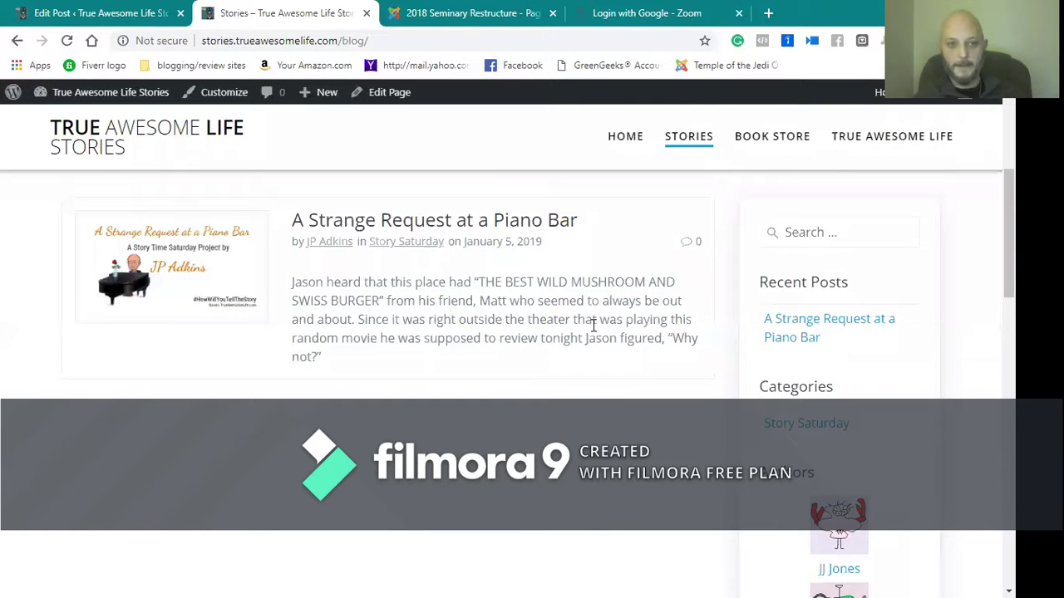
{"action": "scroll", "coordinate": [593, 325], "scroll_direction": "down", "scroll_amount": 1}
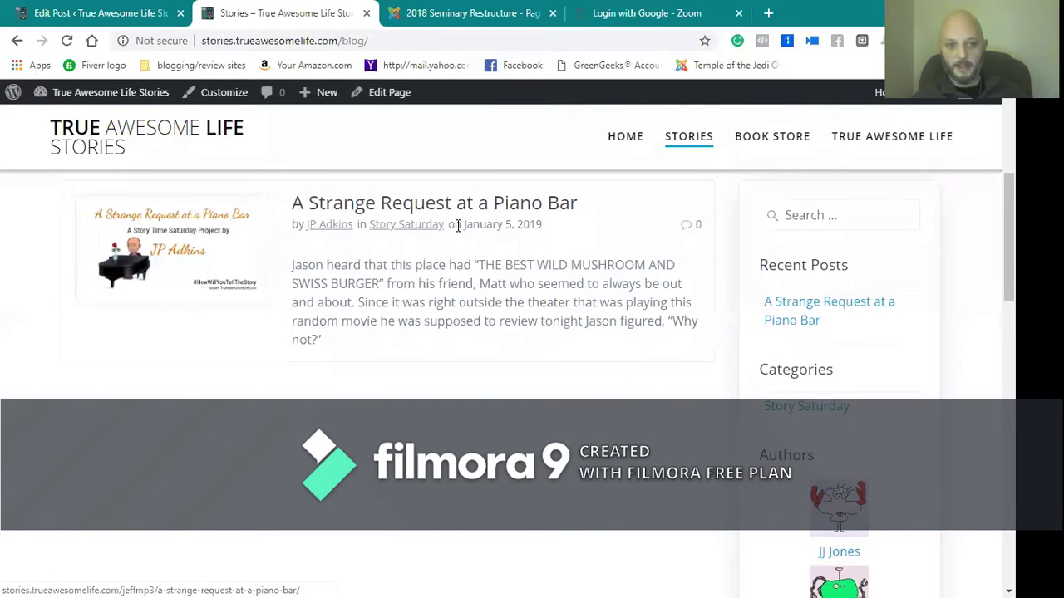
- Open the published story "A Strange Request at a Piano Bar" and look through its text to the end
{"action": "left_click", "coordinate": [175, 234]}
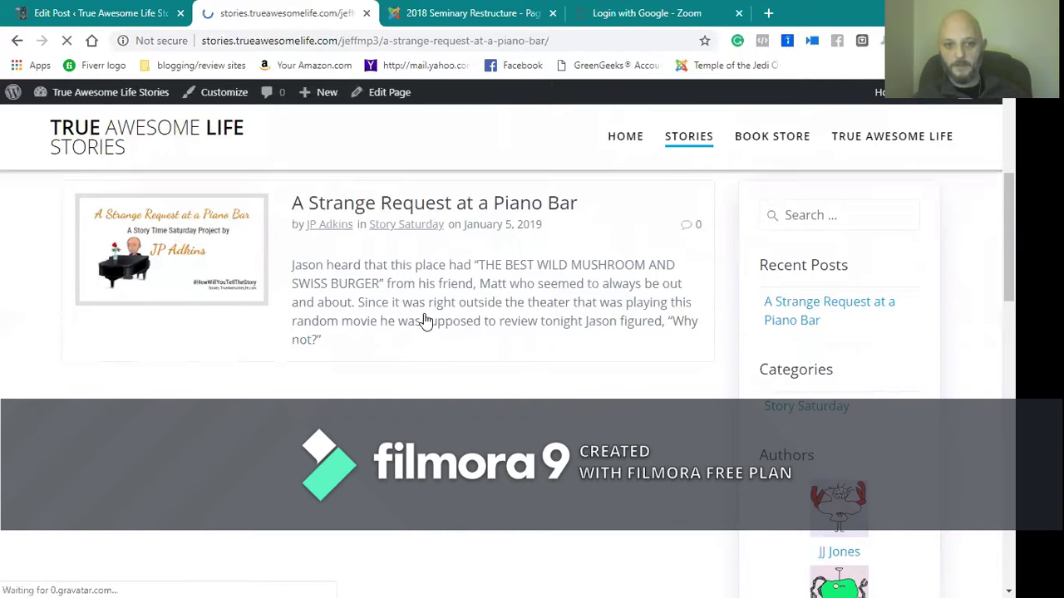
{"action": "scroll", "coordinate": [424, 315], "scroll_direction": "down", "scroll_amount": 3}
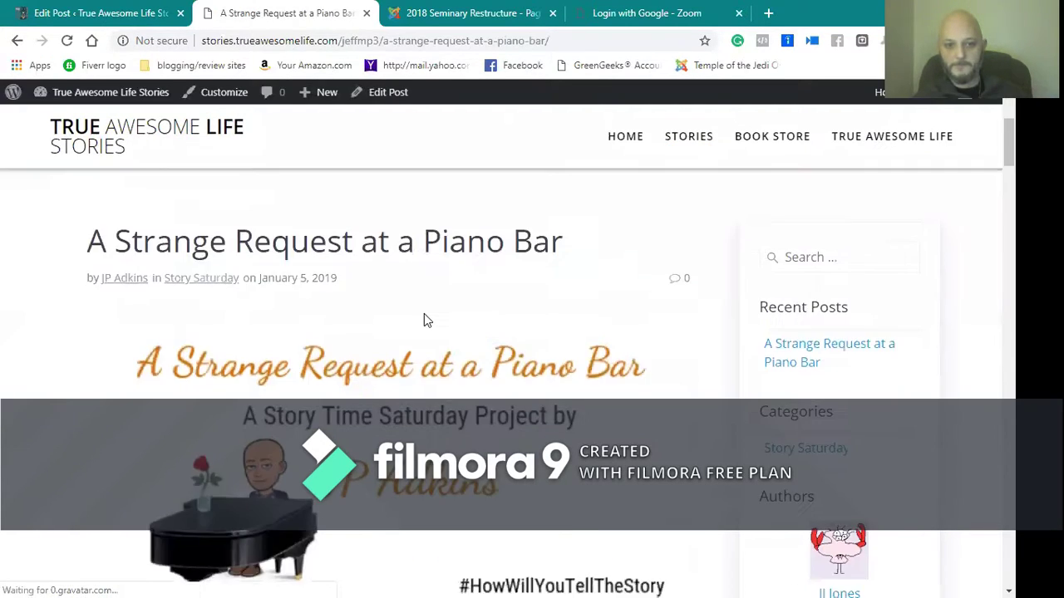
{"action": "scroll", "coordinate": [424, 320], "scroll_direction": "down", "scroll_amount": 15}
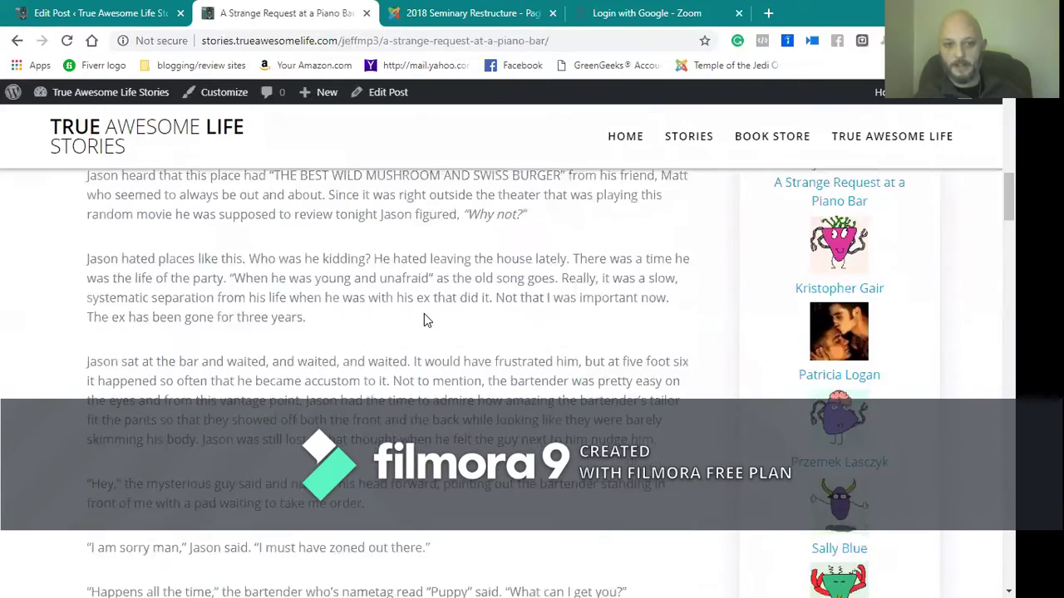
{"action": "scroll", "coordinate": [423, 320], "scroll_direction": "down", "scroll_amount": 15}
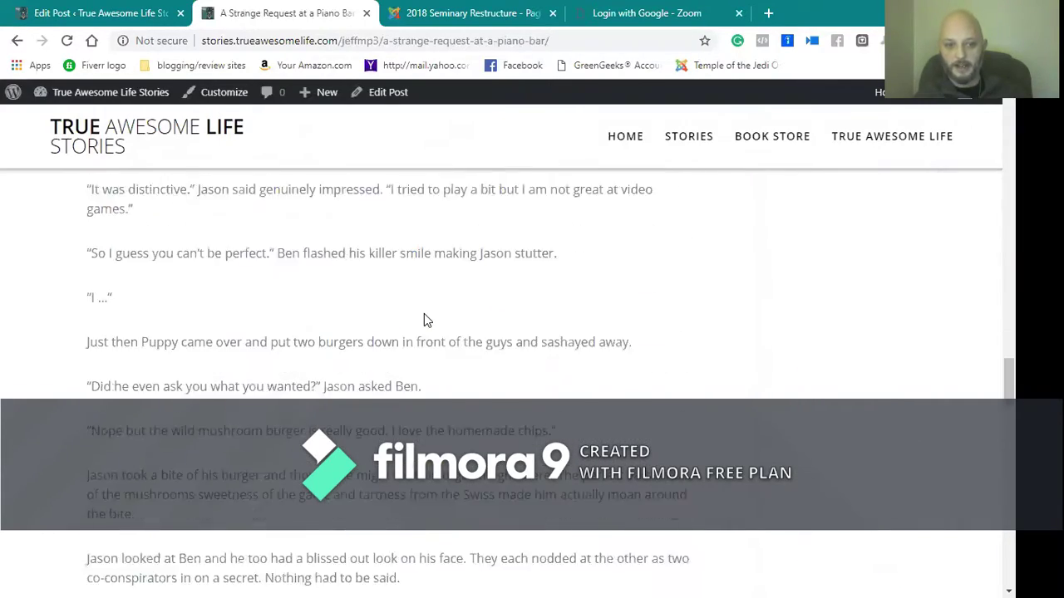
{"action": "scroll", "coordinate": [424, 321], "scroll_direction": "down", "scroll_amount": 12}
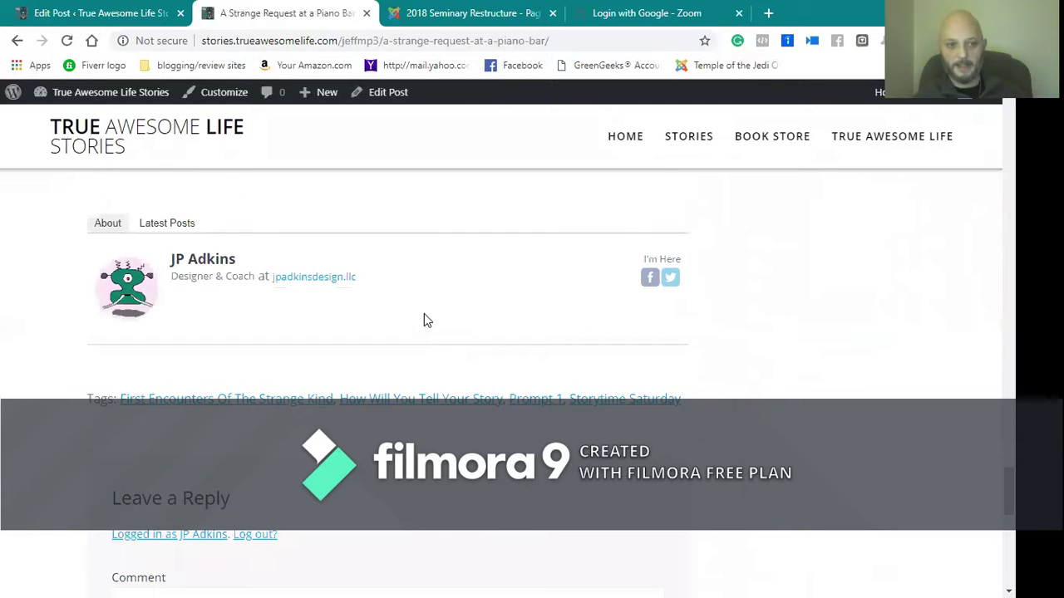
- Examine the author box and tags beneath the Piano Bar story and return to its title banner
{"action": "scroll", "coordinate": [424, 320], "scroll_direction": "up", "scroll_amount": 2}
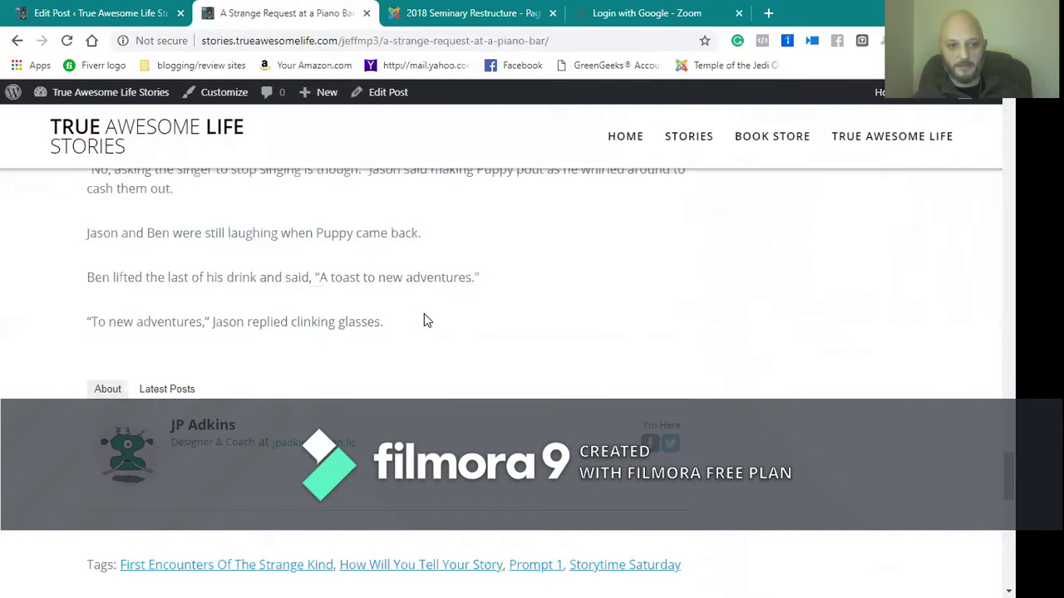
{"action": "scroll", "coordinate": [424, 320], "scroll_direction": "down", "scroll_amount": 3}
{"action": "scroll", "coordinate": [424, 320], "scroll_direction": "down", "scroll_amount": 2}
{"action": "scroll", "coordinate": [424, 315], "scroll_direction": "up", "scroll_amount": 7}
{"action": "scroll", "coordinate": [424, 316], "scroll_direction": "down", "scroll_amount": 1}
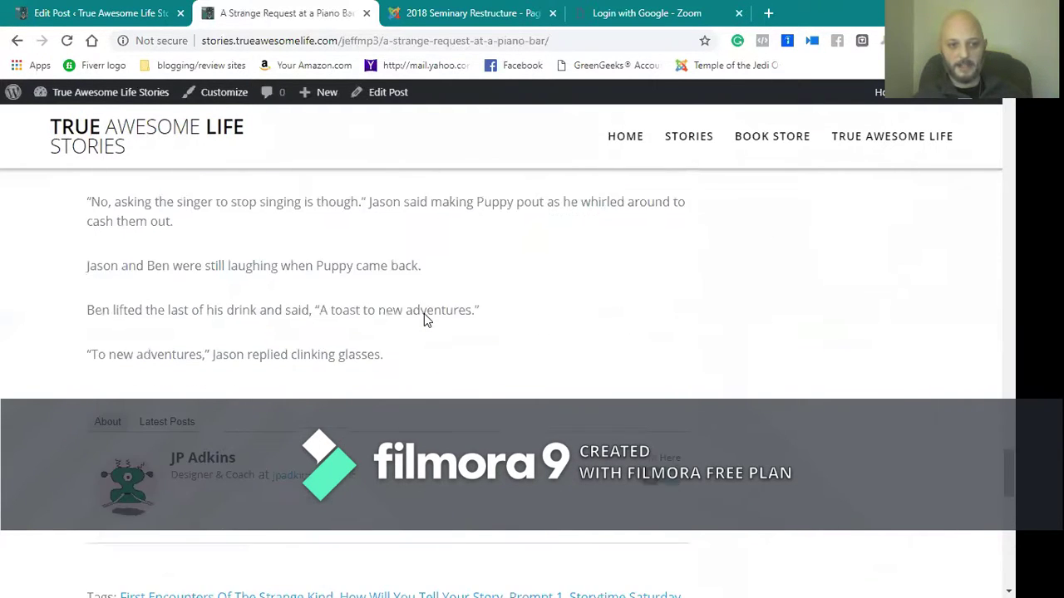
{"action": "scroll", "coordinate": [419, 439], "scroll_direction": "down", "scroll_amount": 2}
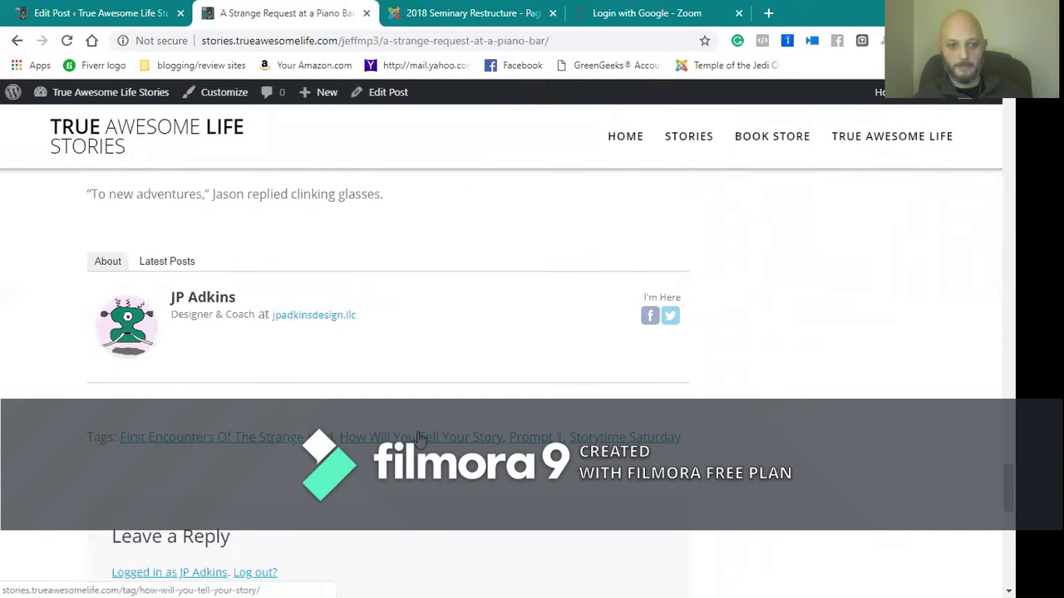
{"action": "scroll", "coordinate": [420, 439], "scroll_direction": "up", "scroll_amount": 2}
{"action": "scroll", "coordinate": [419, 439], "scroll_direction": "up", "scroll_amount": 10}
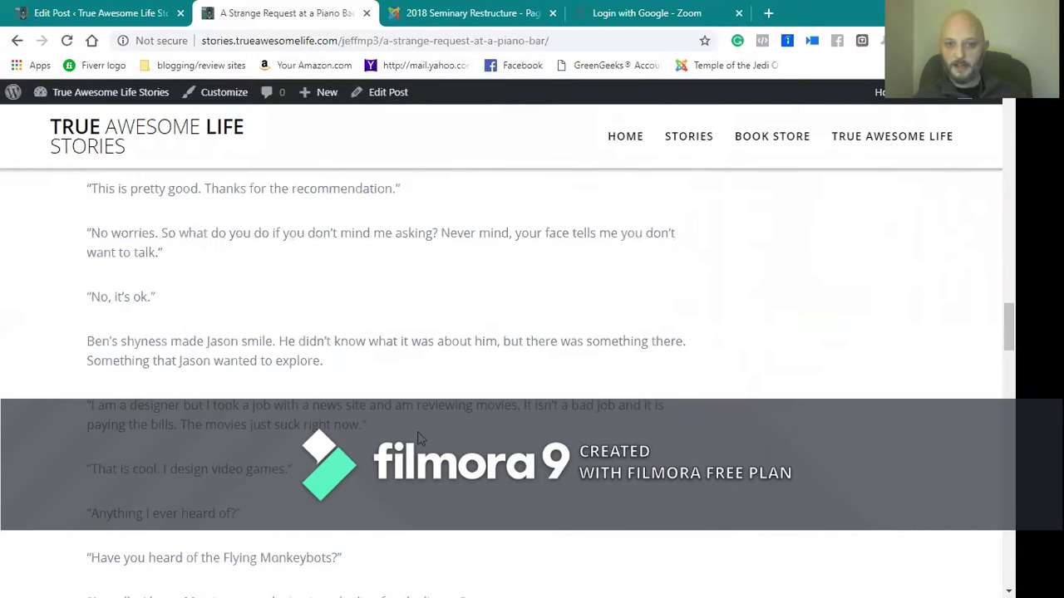
{"action": "scroll", "coordinate": [420, 439], "scroll_direction": "up", "scroll_amount": 15}
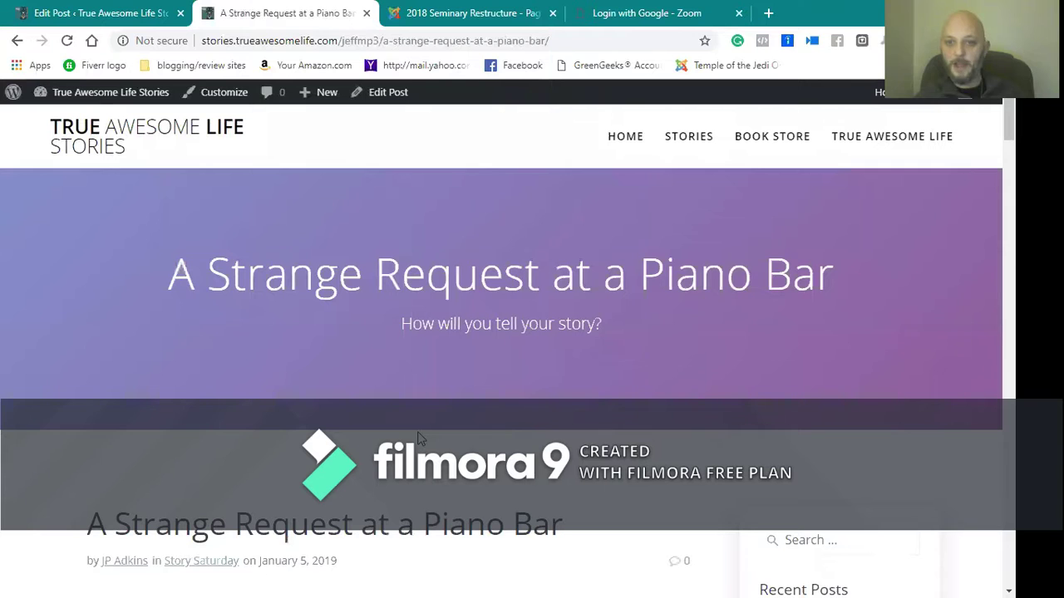